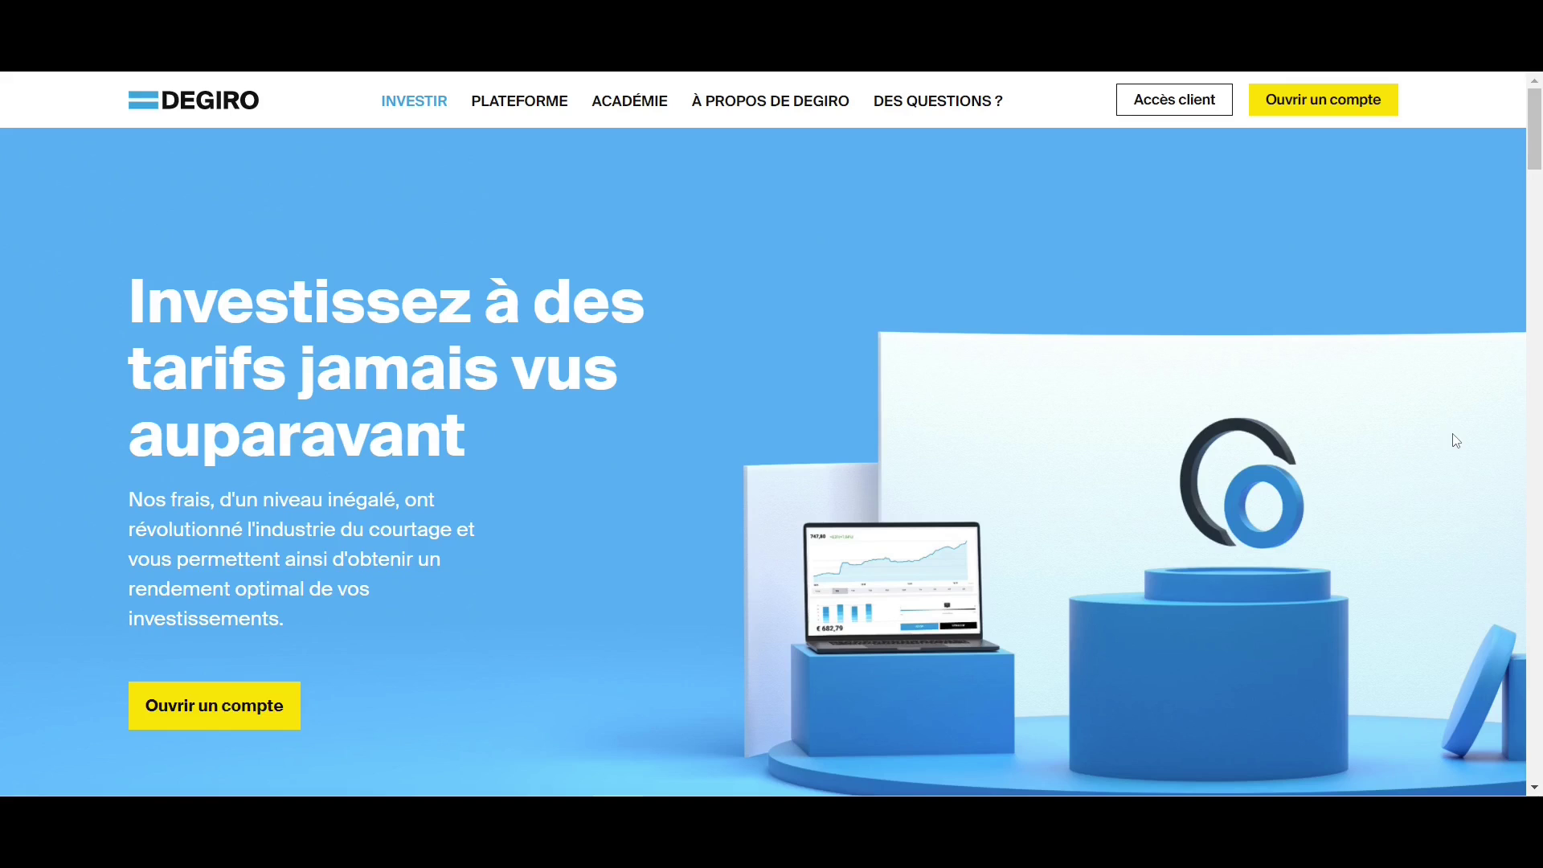
Step: Look through the DEGIRO pricing page down to the fee comparison by product category
scroll(1456, 440, down, 10)
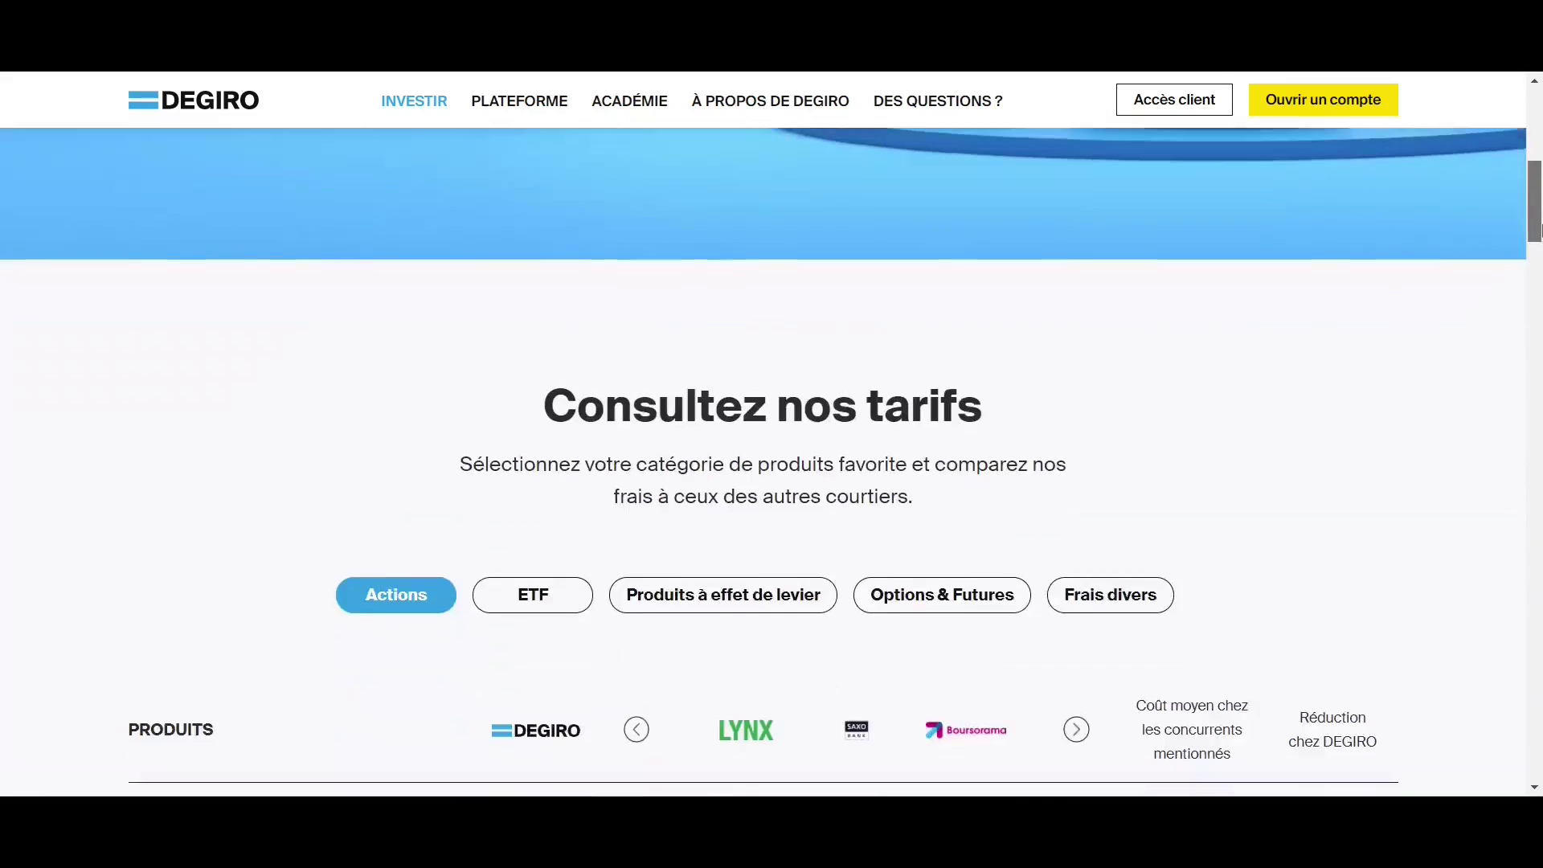
scroll(1539, 279, up, 1)
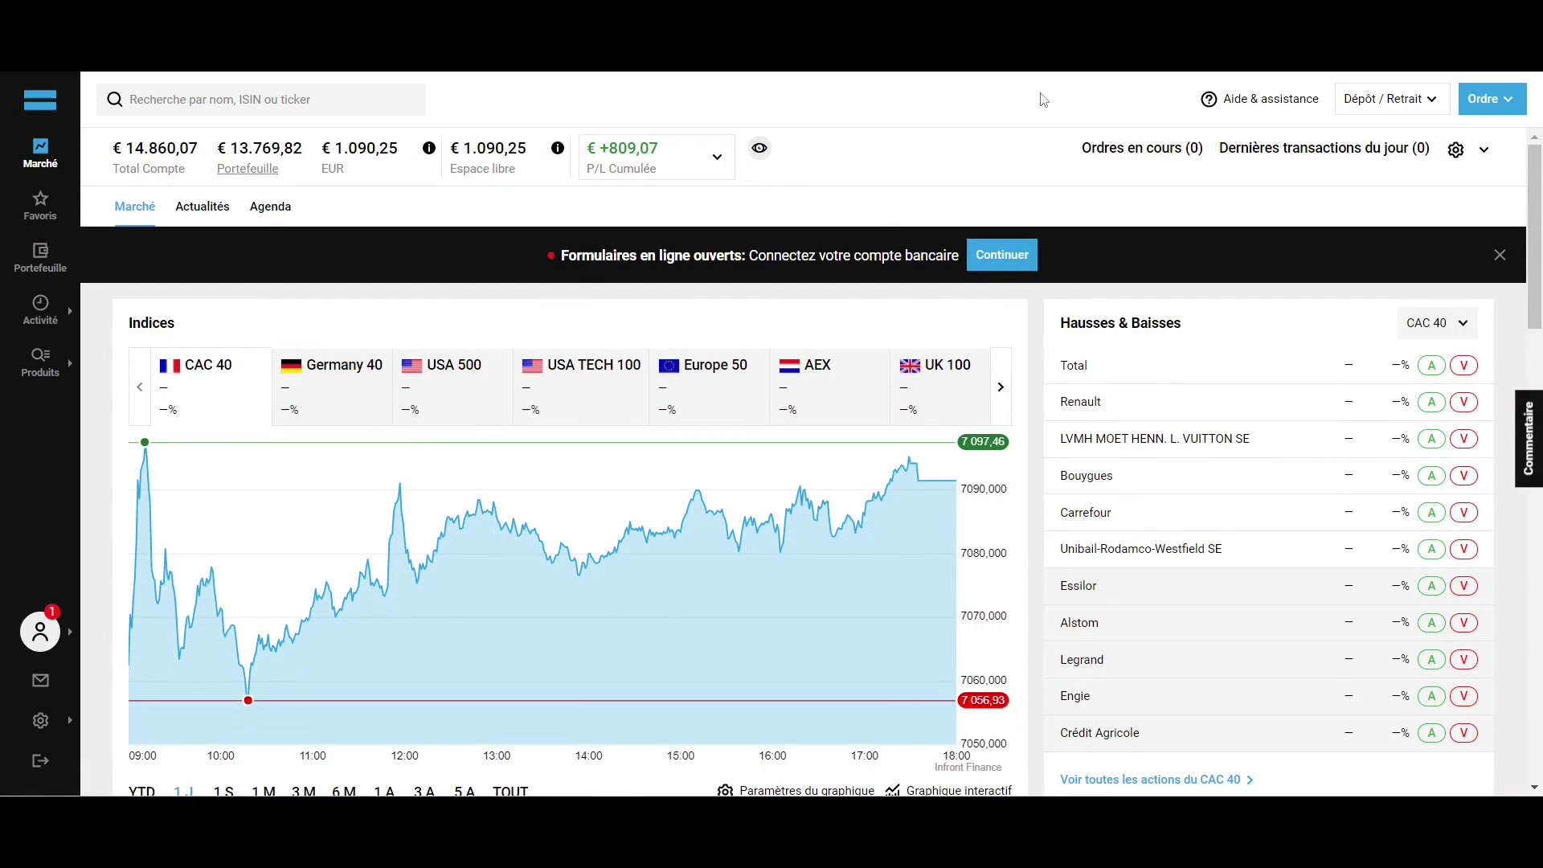
Step: Browse the market overview, including the indices, latest news, agenda and currencies
click(1291, 102)
click(1375, 107)
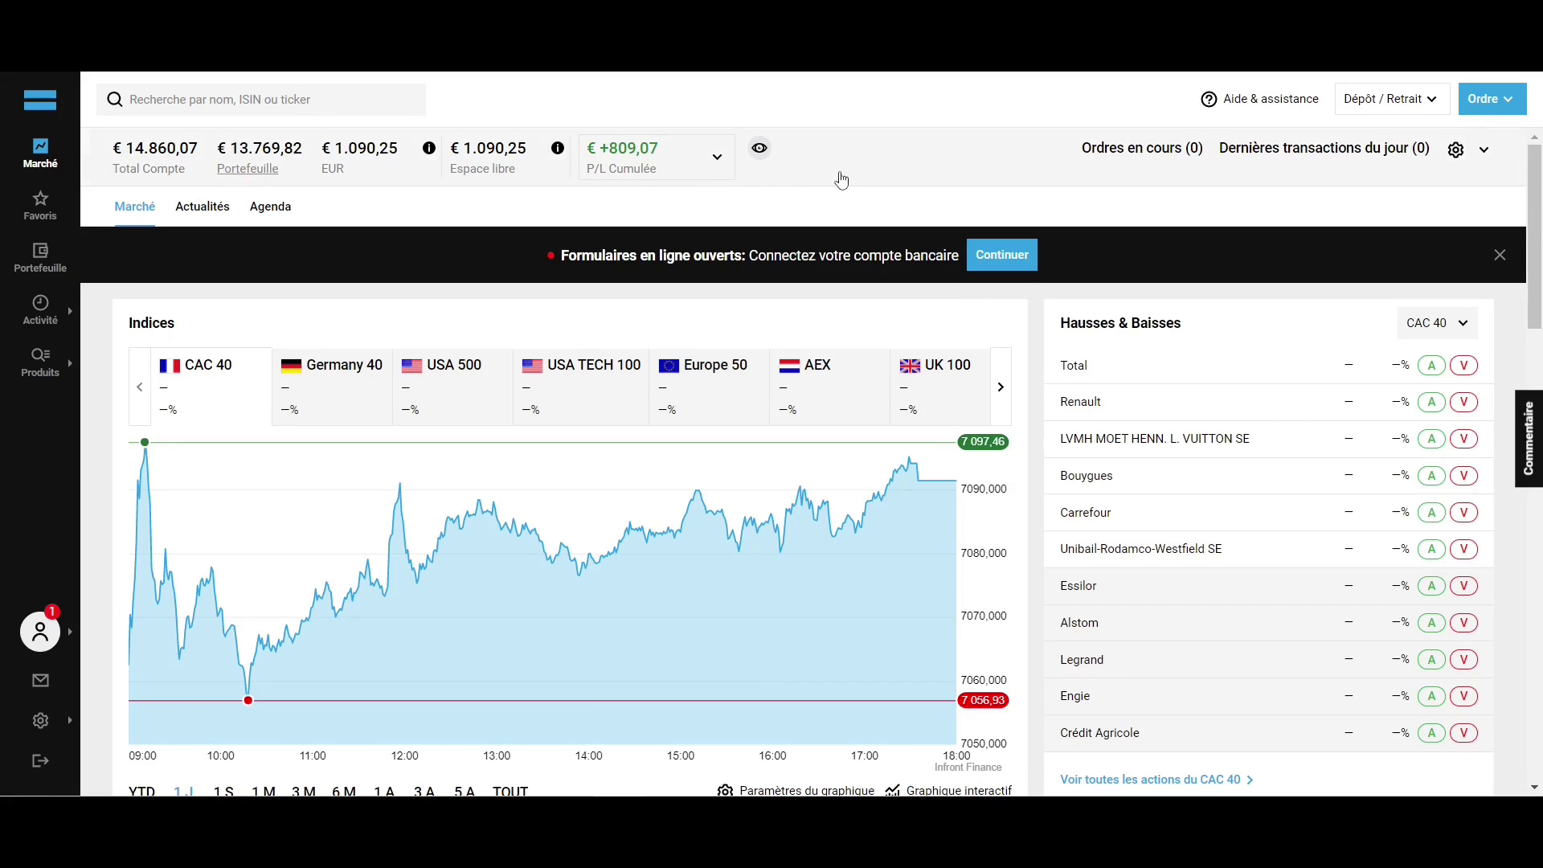
scroll(1028, 329, down, 5)
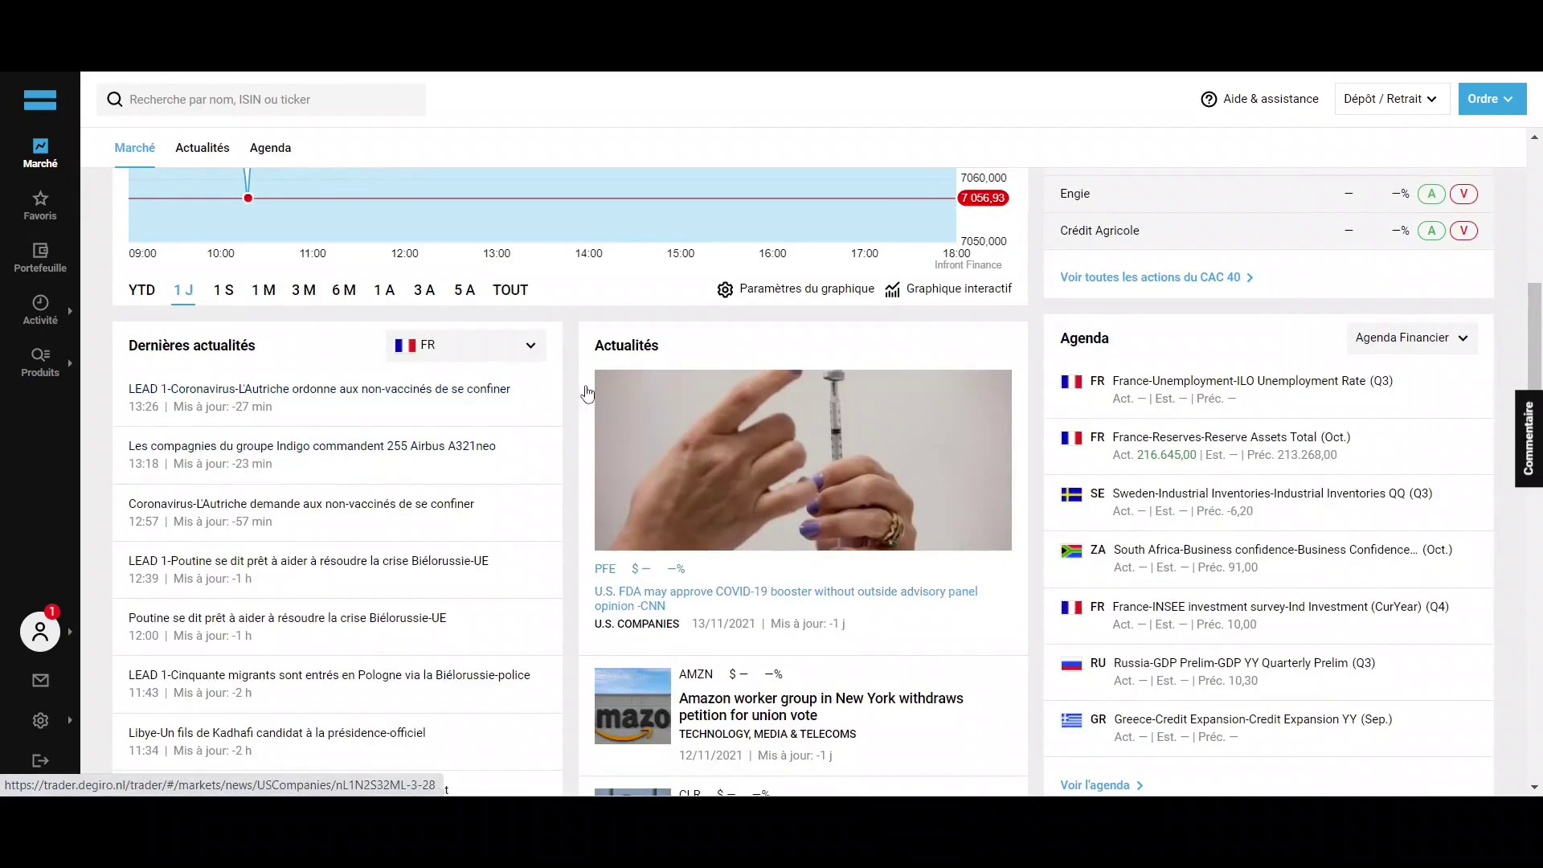
scroll(574, 386, down, 5)
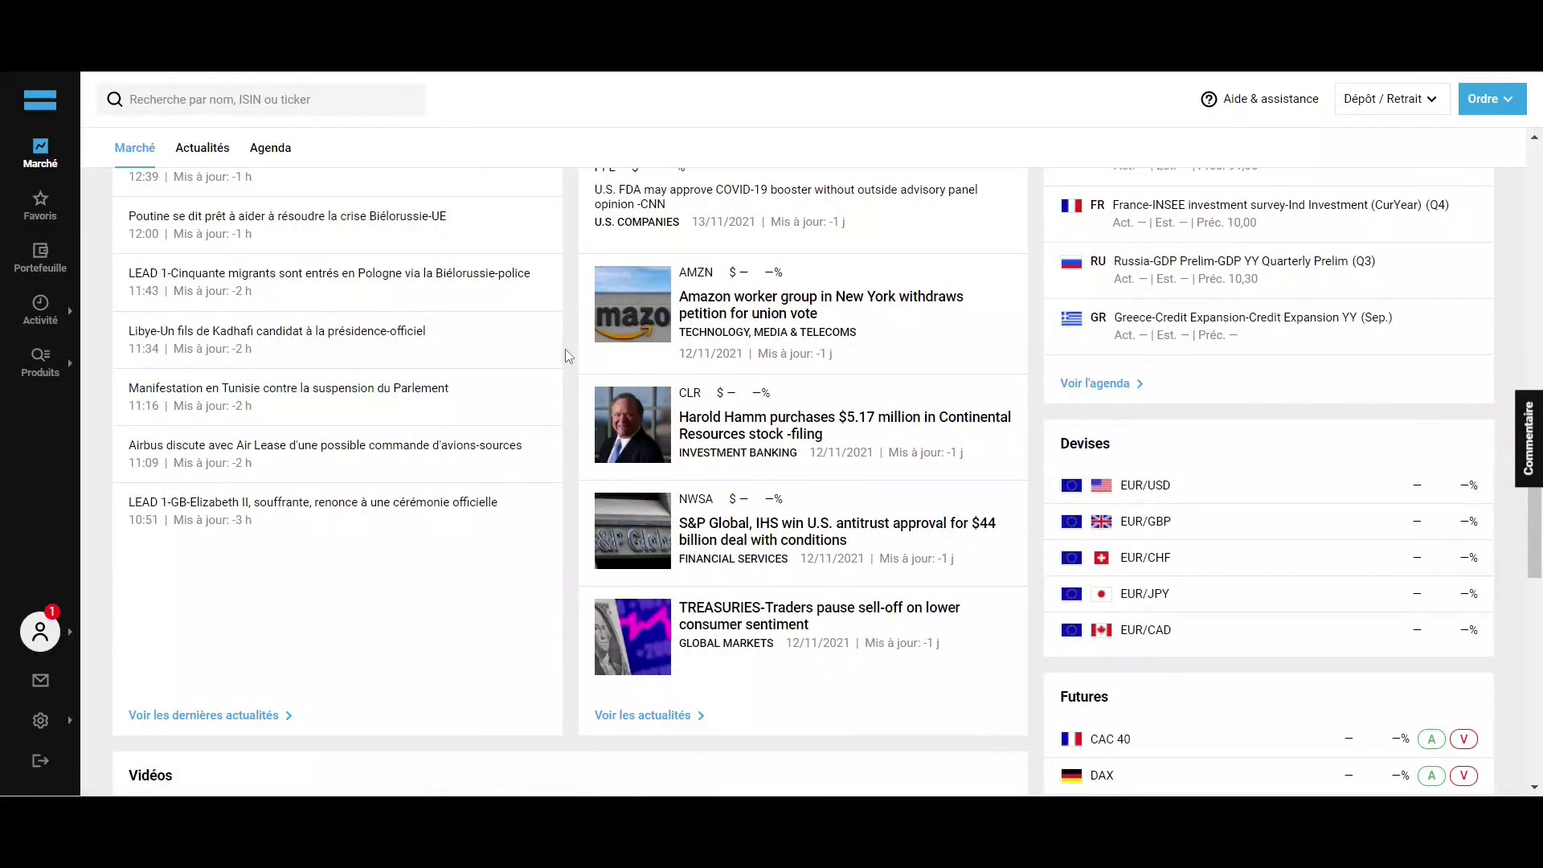
Step: Open the favourites list and look through all its products
click(40, 205)
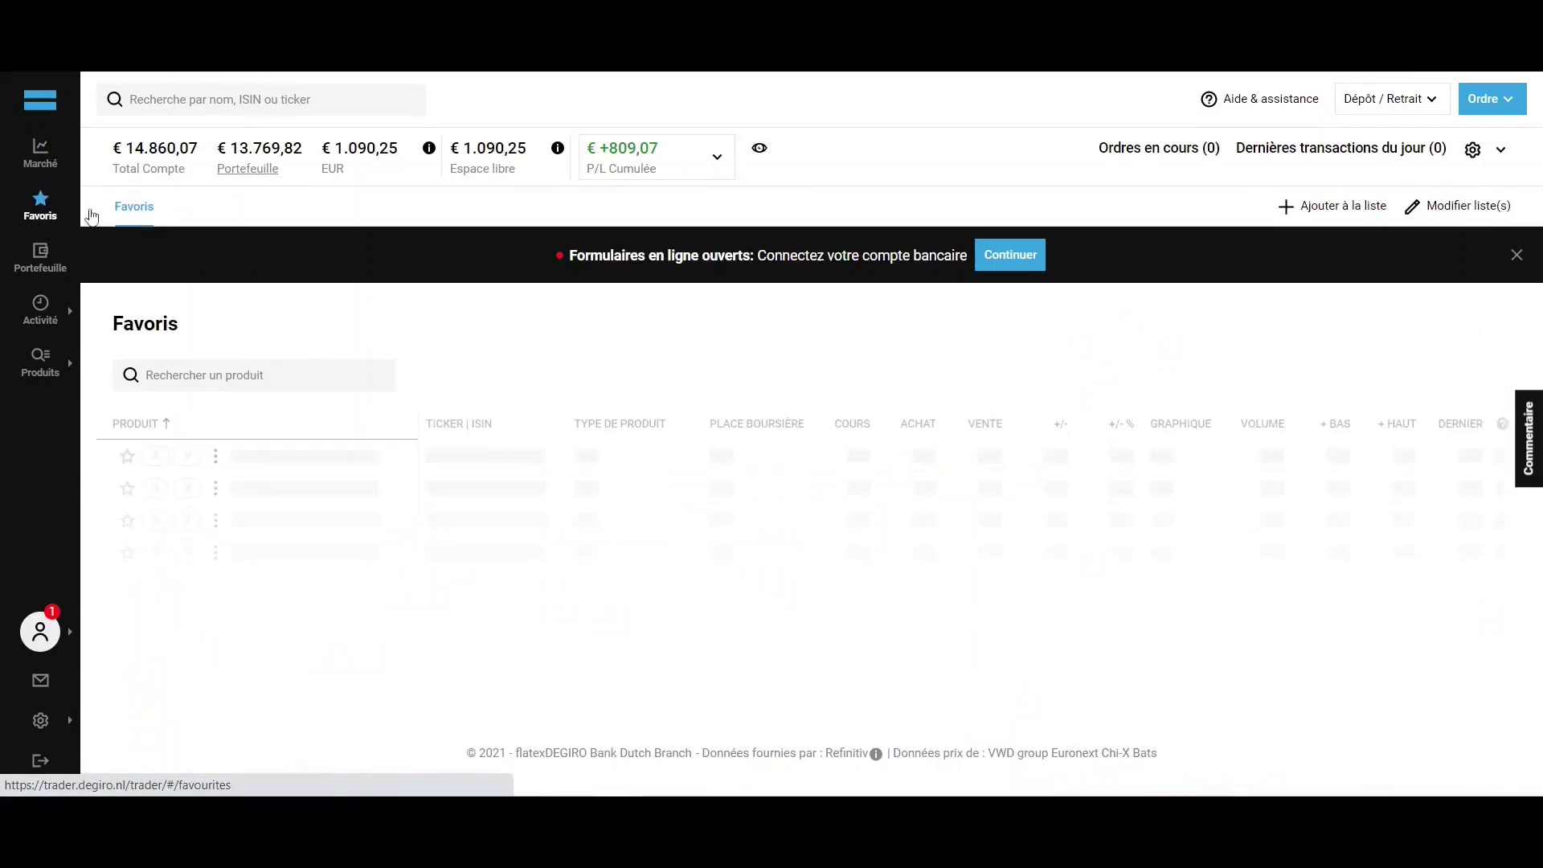
scroll(440, 314, down, 3)
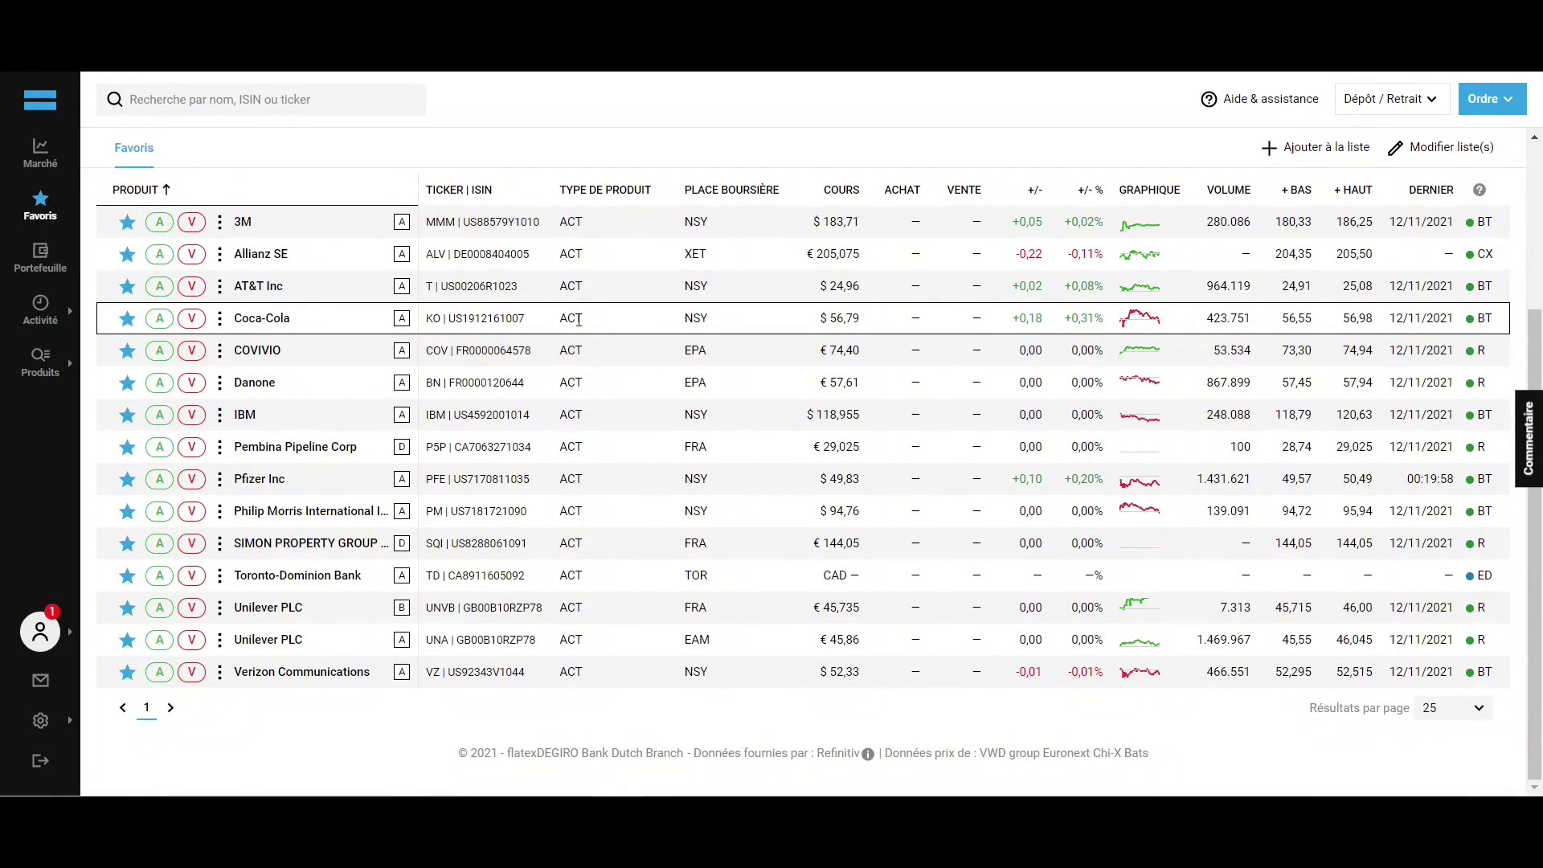
scroll(578, 320, up, 3)
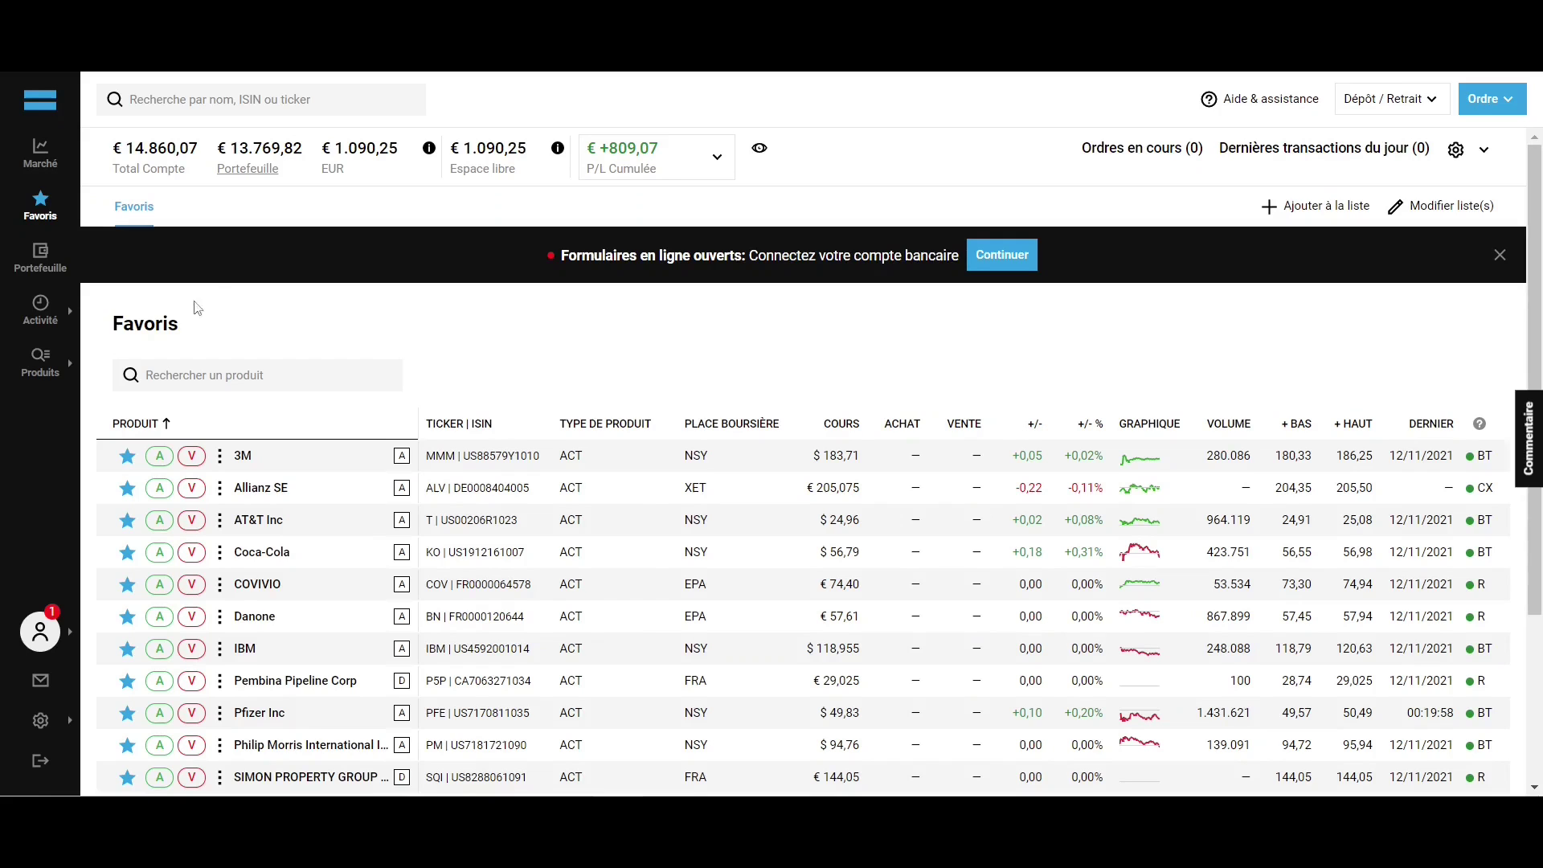
Step: Browse the stock categories in the product catalogue and list all stocks for France
mouse_move(32, 377)
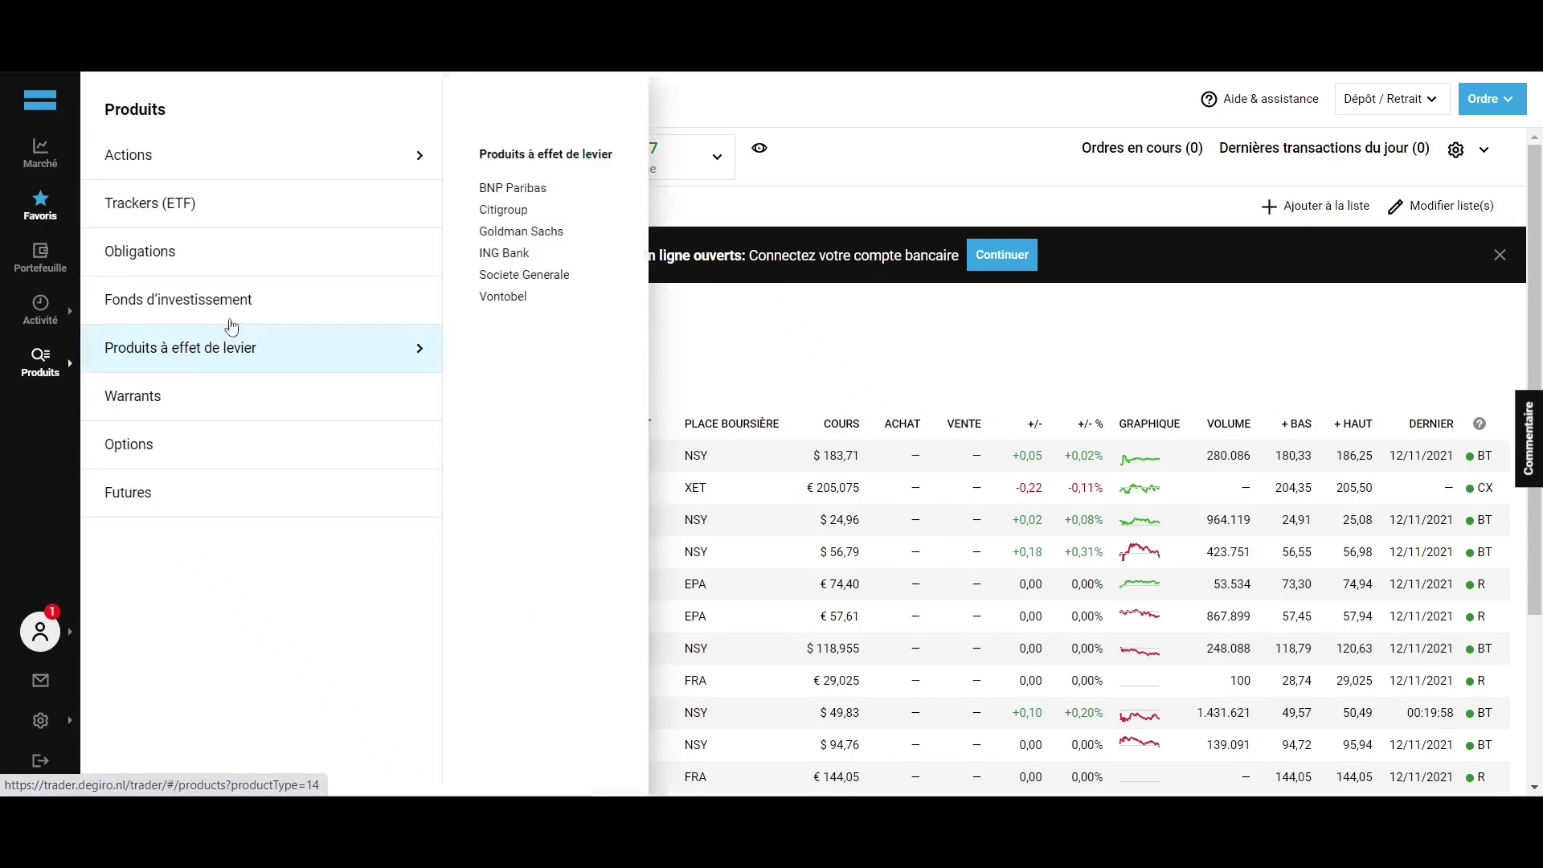
mouse_move(276, 155)
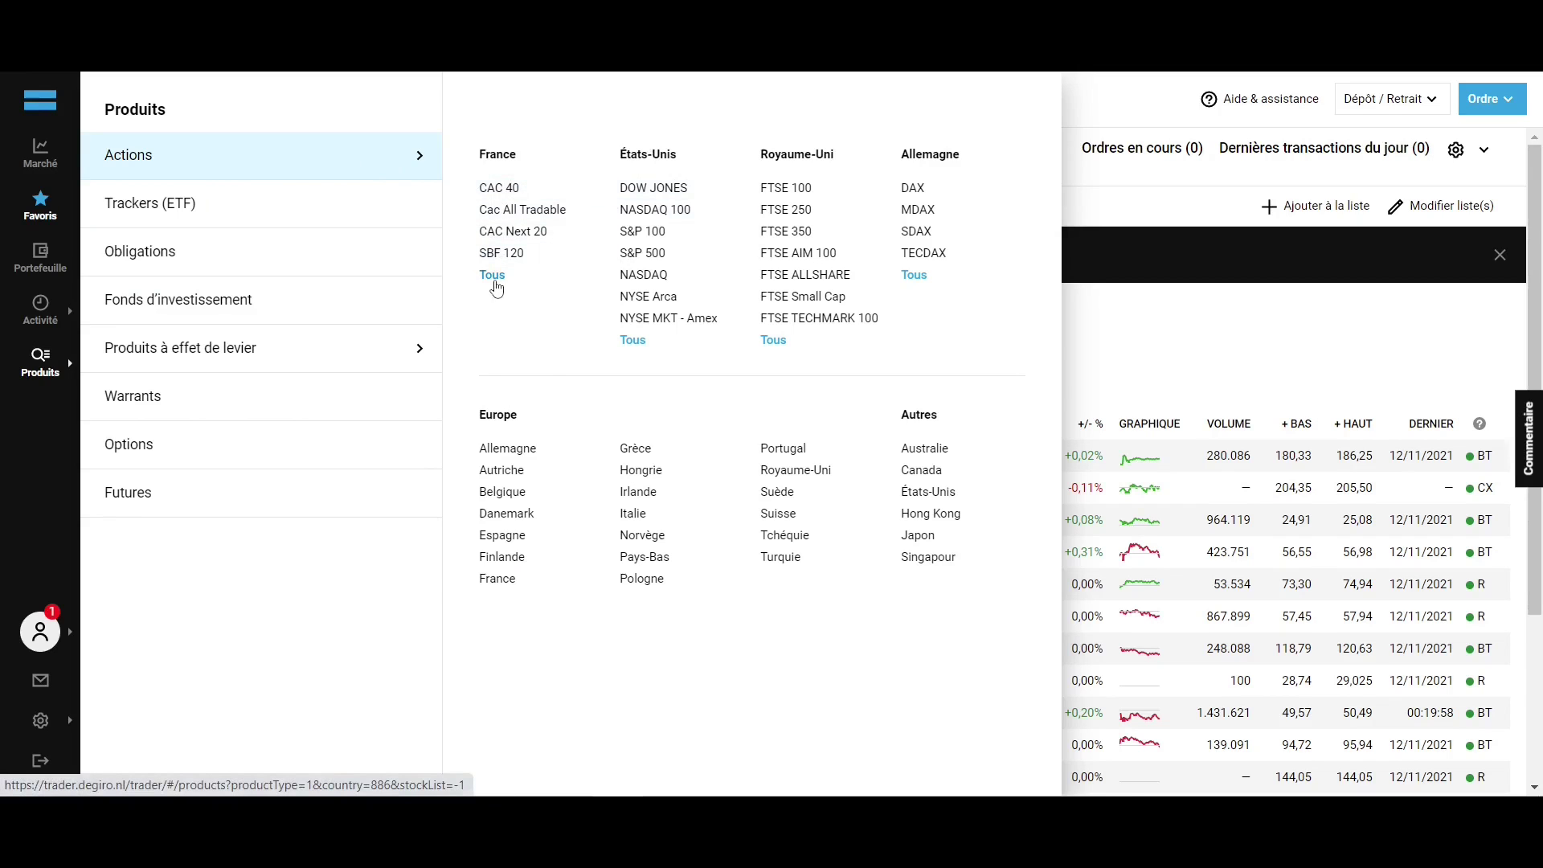
click(493, 275)
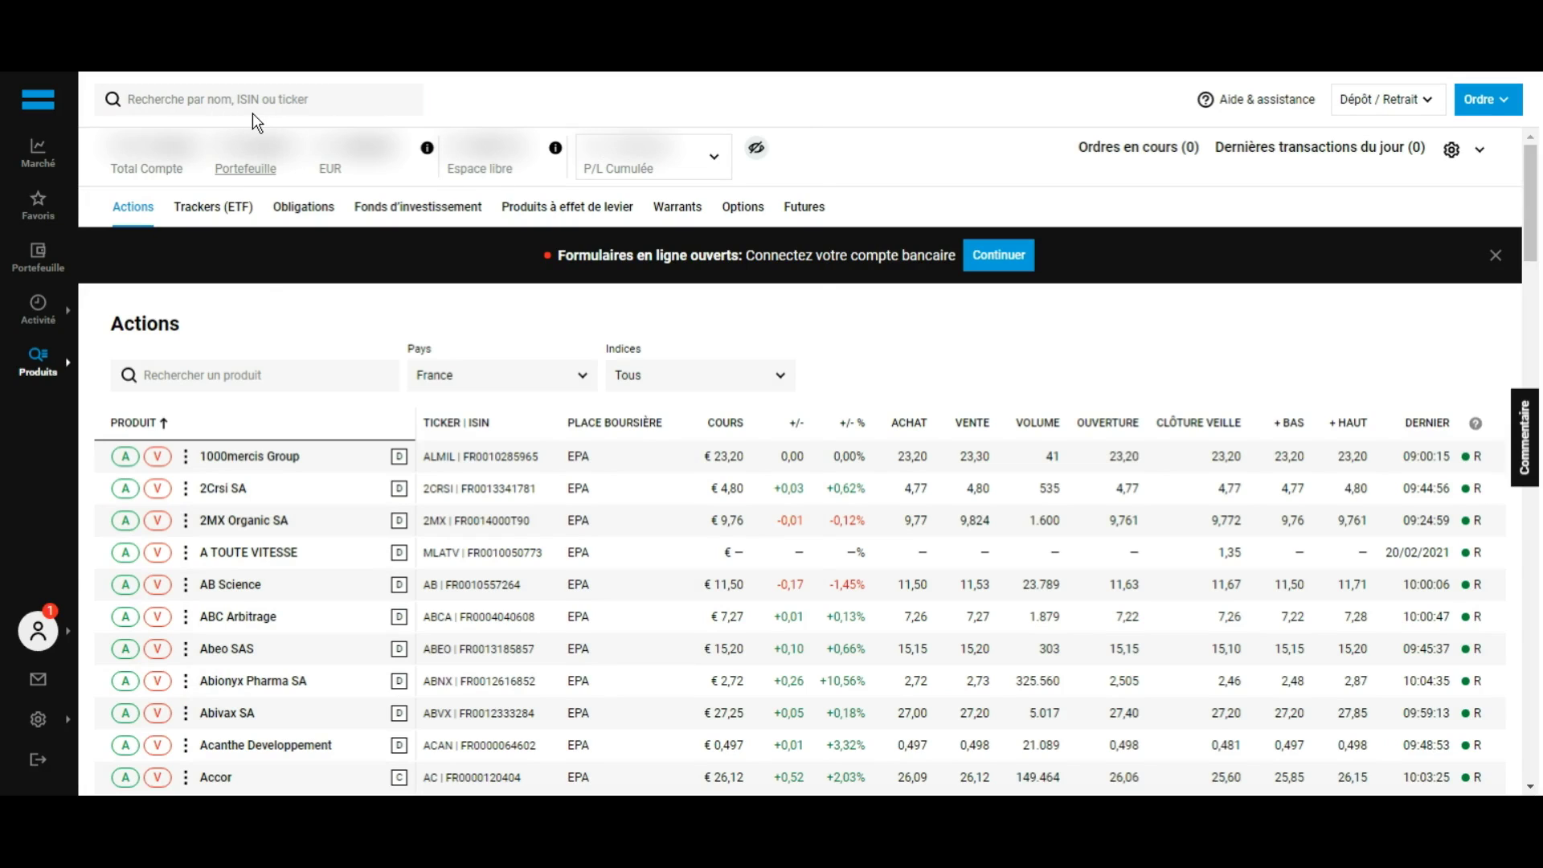
Step: Search for the stock Vranken-Pommery and open its product page
click(252, 111)
text(Vranken-Pommery)
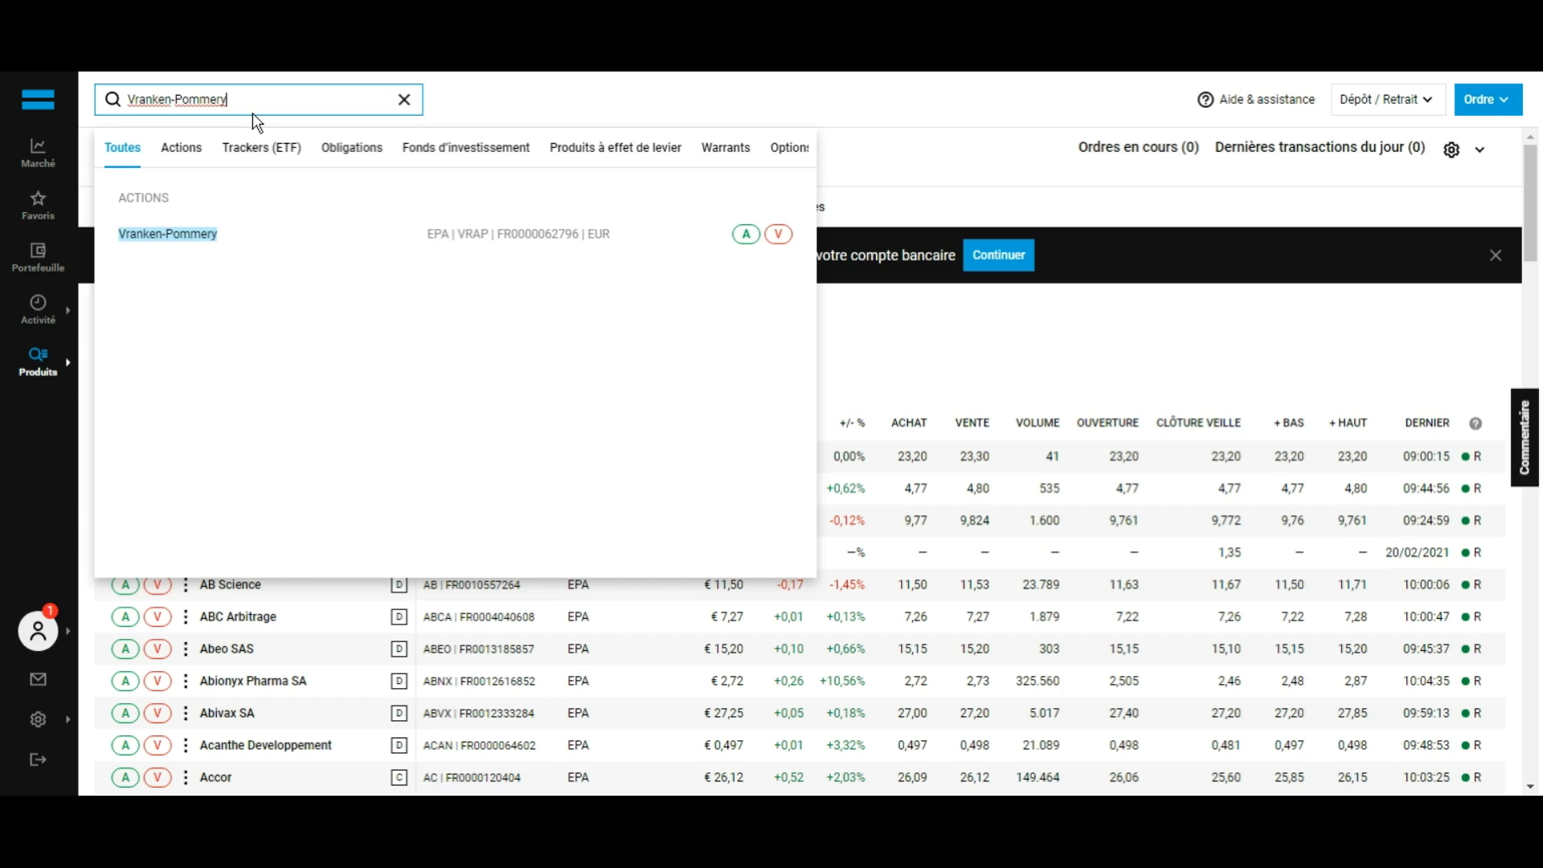
click(243, 244)
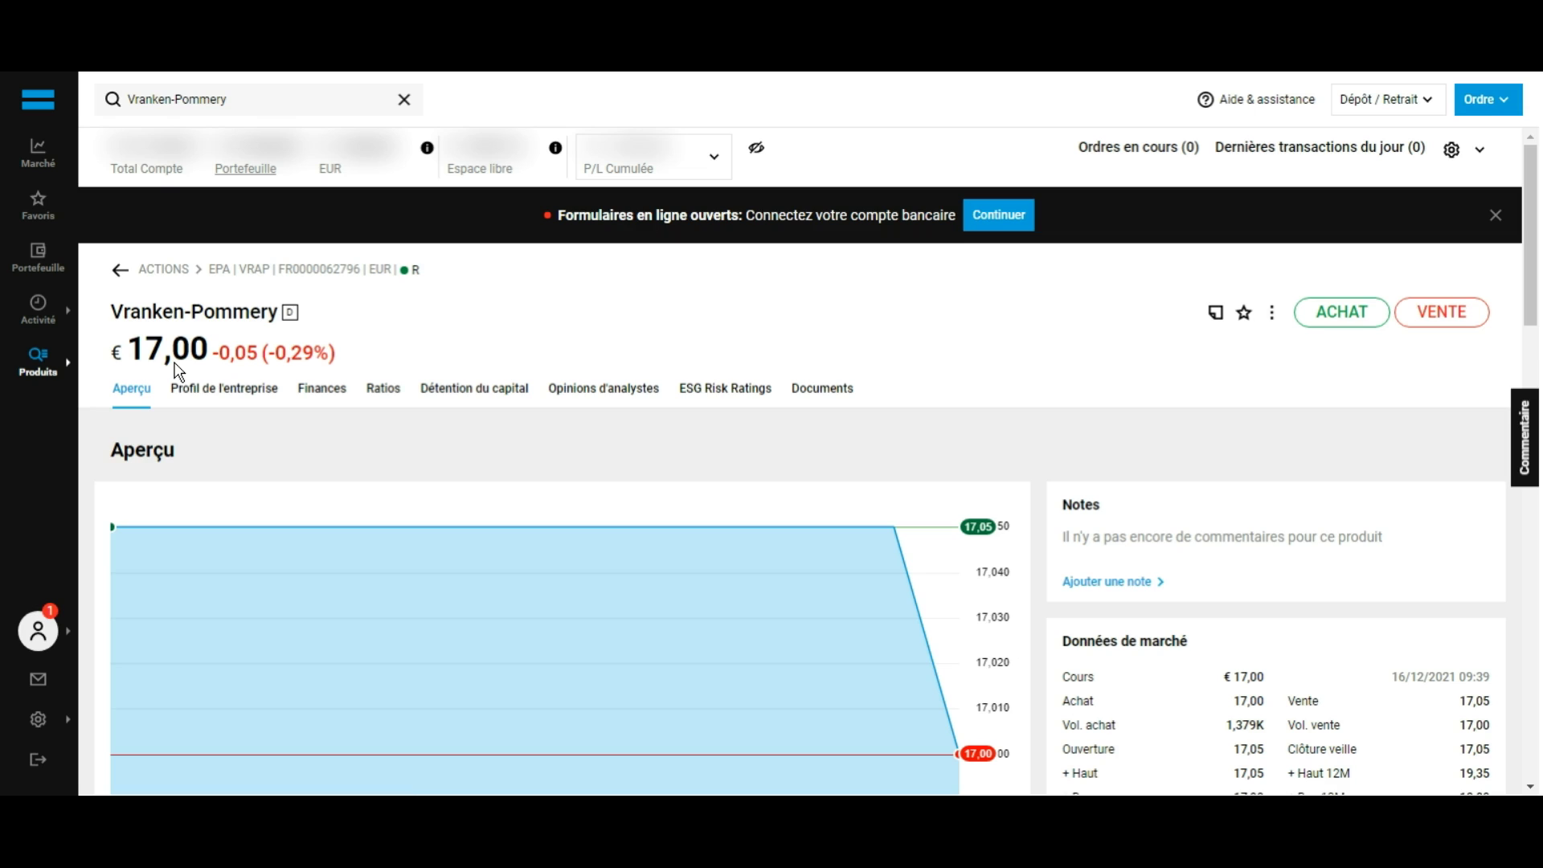
Step: Review Vranken-Pommery's price chart, news and financial statements, and return to its overview
scroll(177, 371, down, 1)
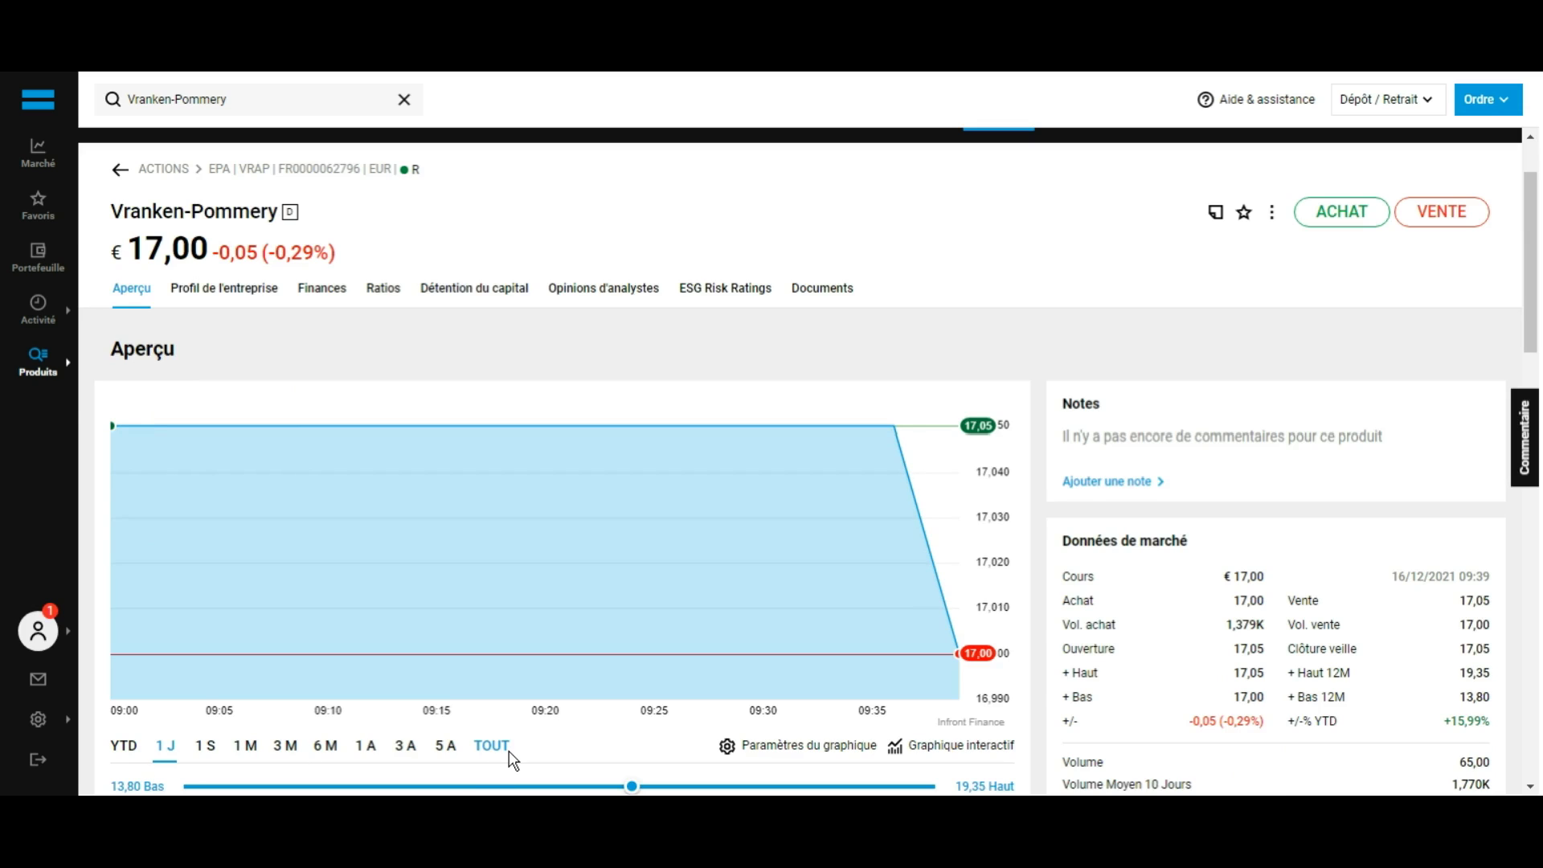
scroll(509, 750, down, 4)
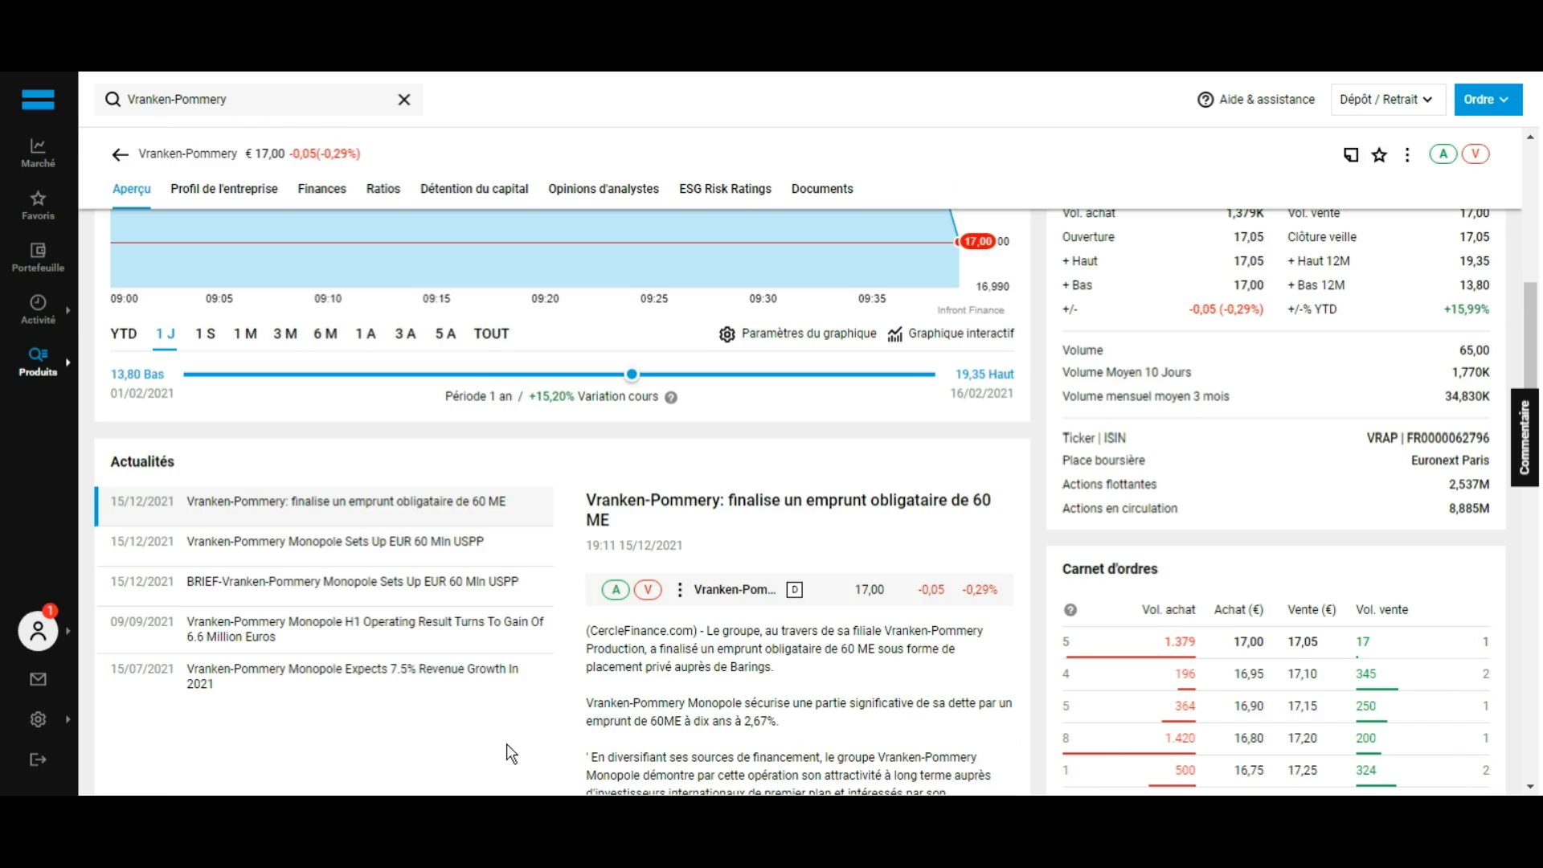
scroll(455, 355, up, 3)
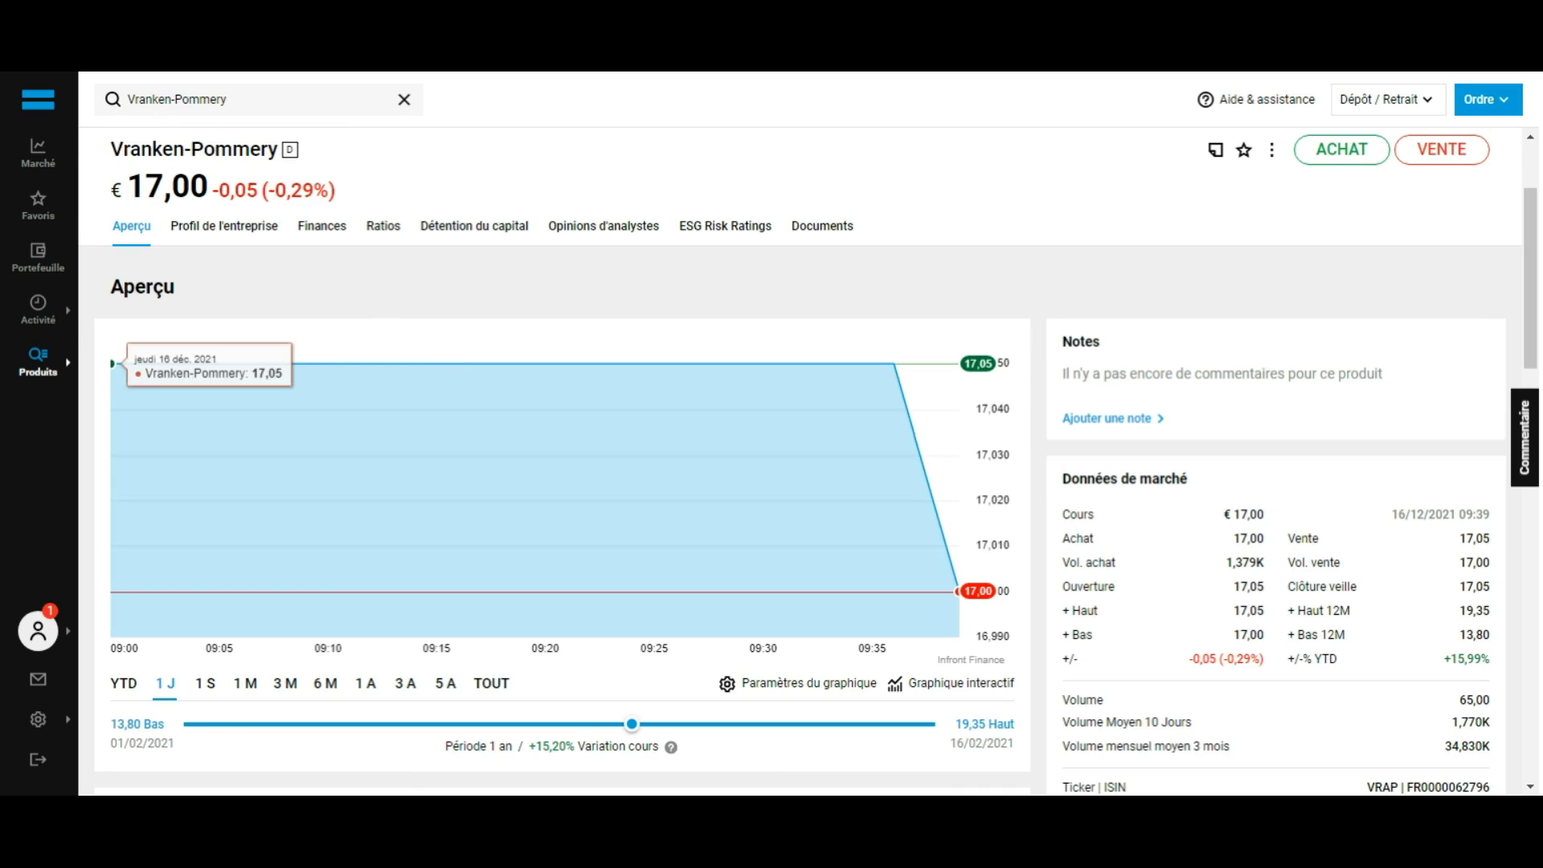
click(327, 230)
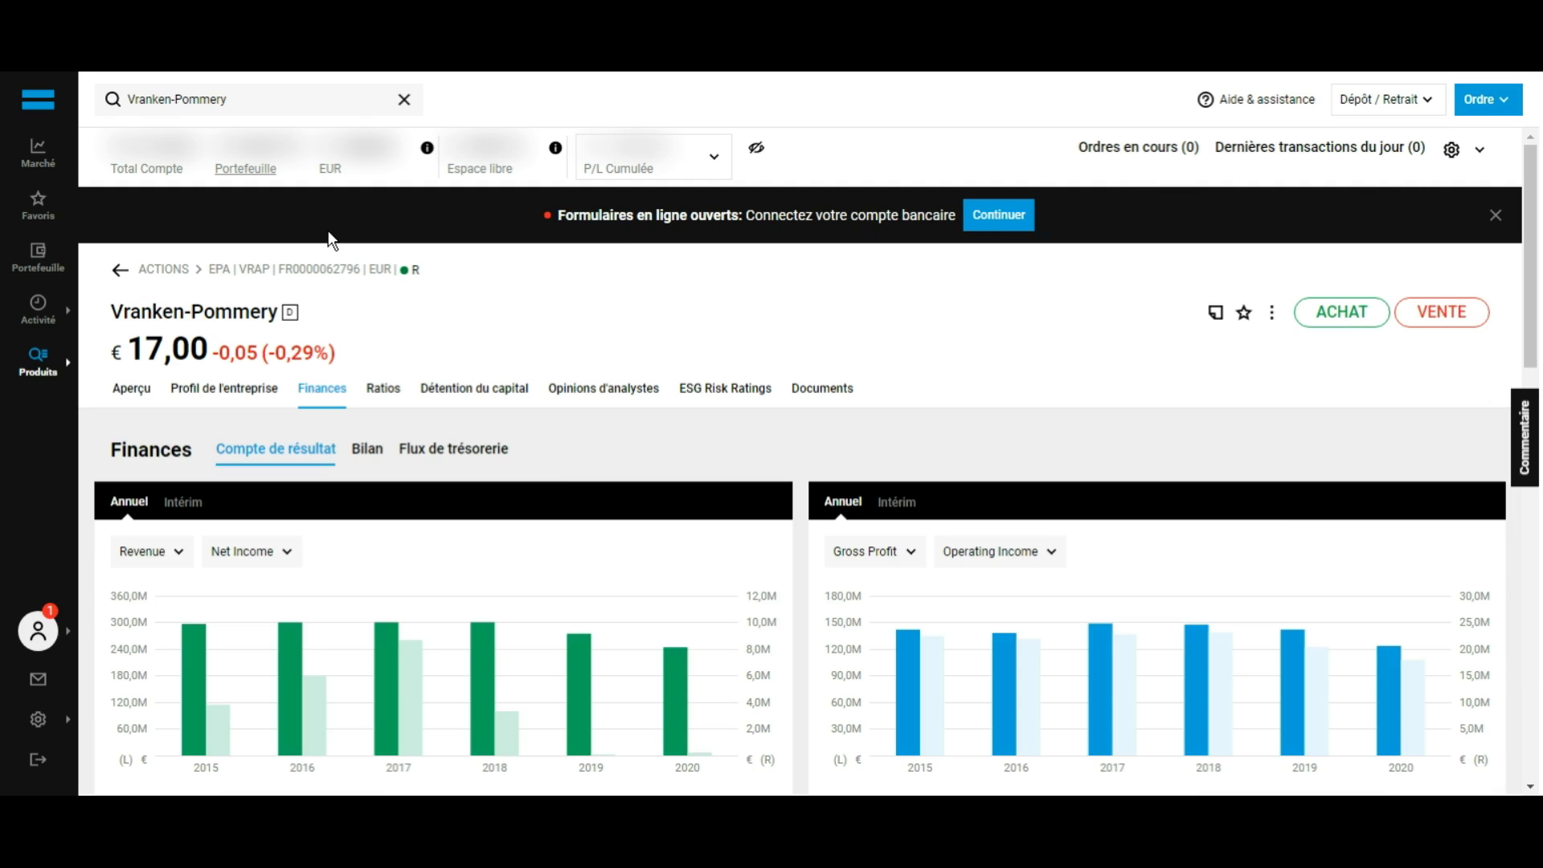
click(149, 396)
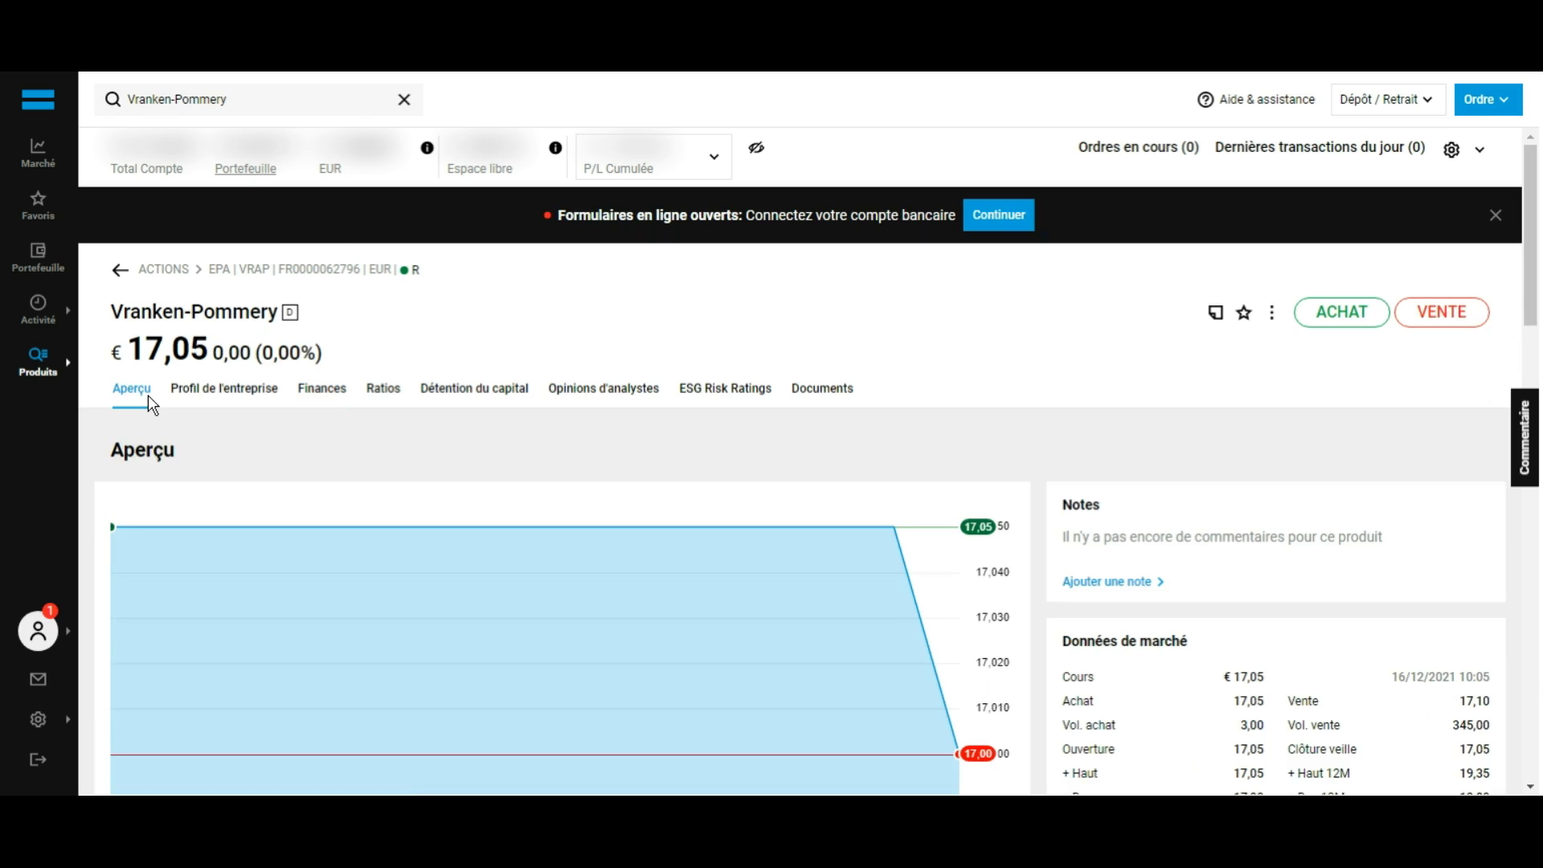
Step: Prepare a buy order for Vranken-Pommery with order type Au marché and quantity 1, and close the order form without submitting it
click(1362, 318)
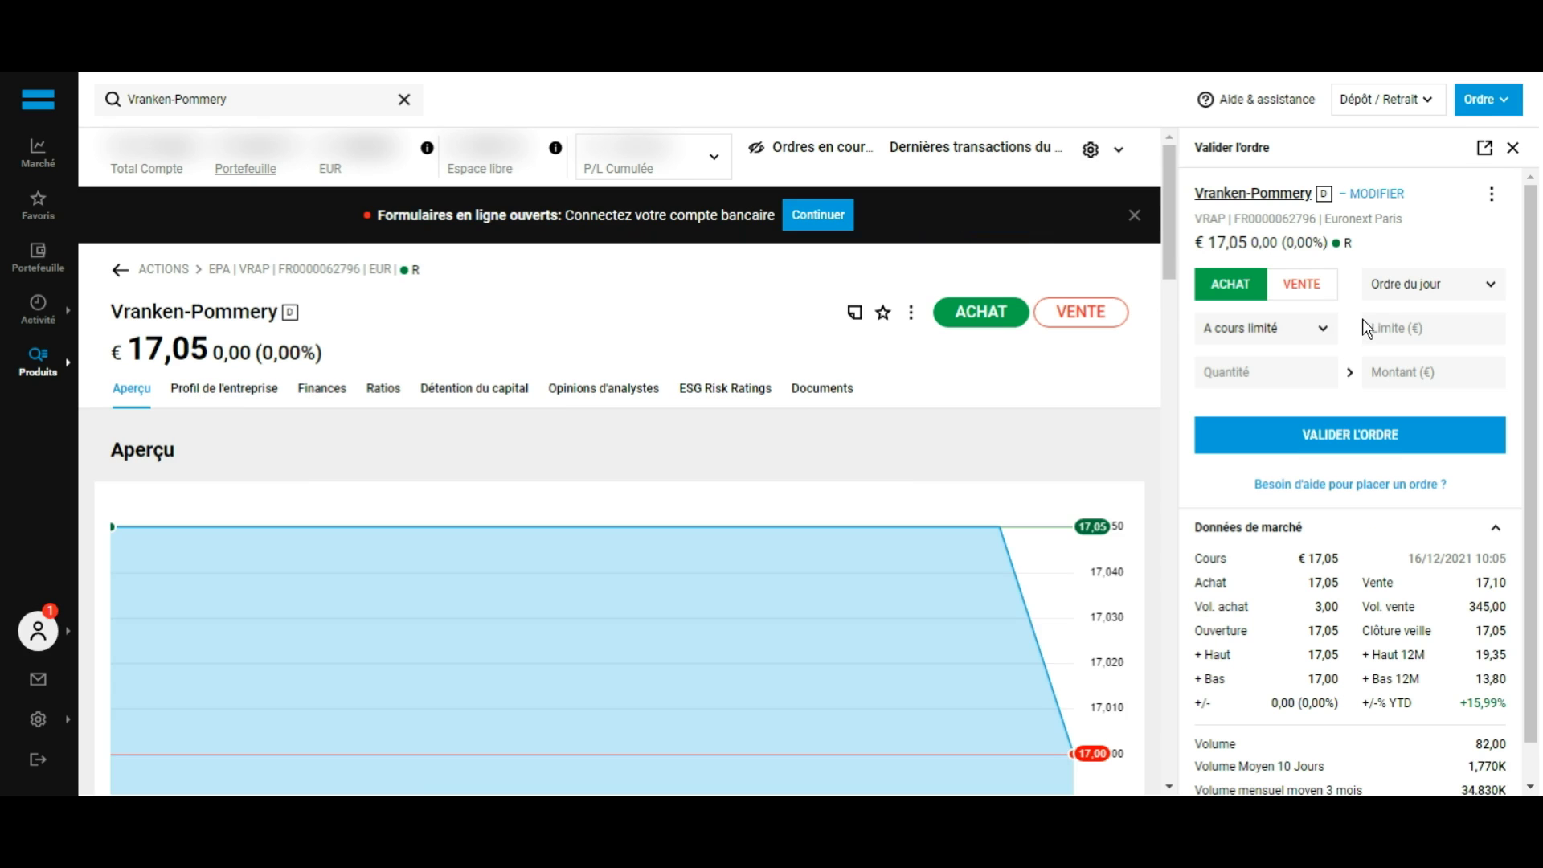
click(1277, 346)
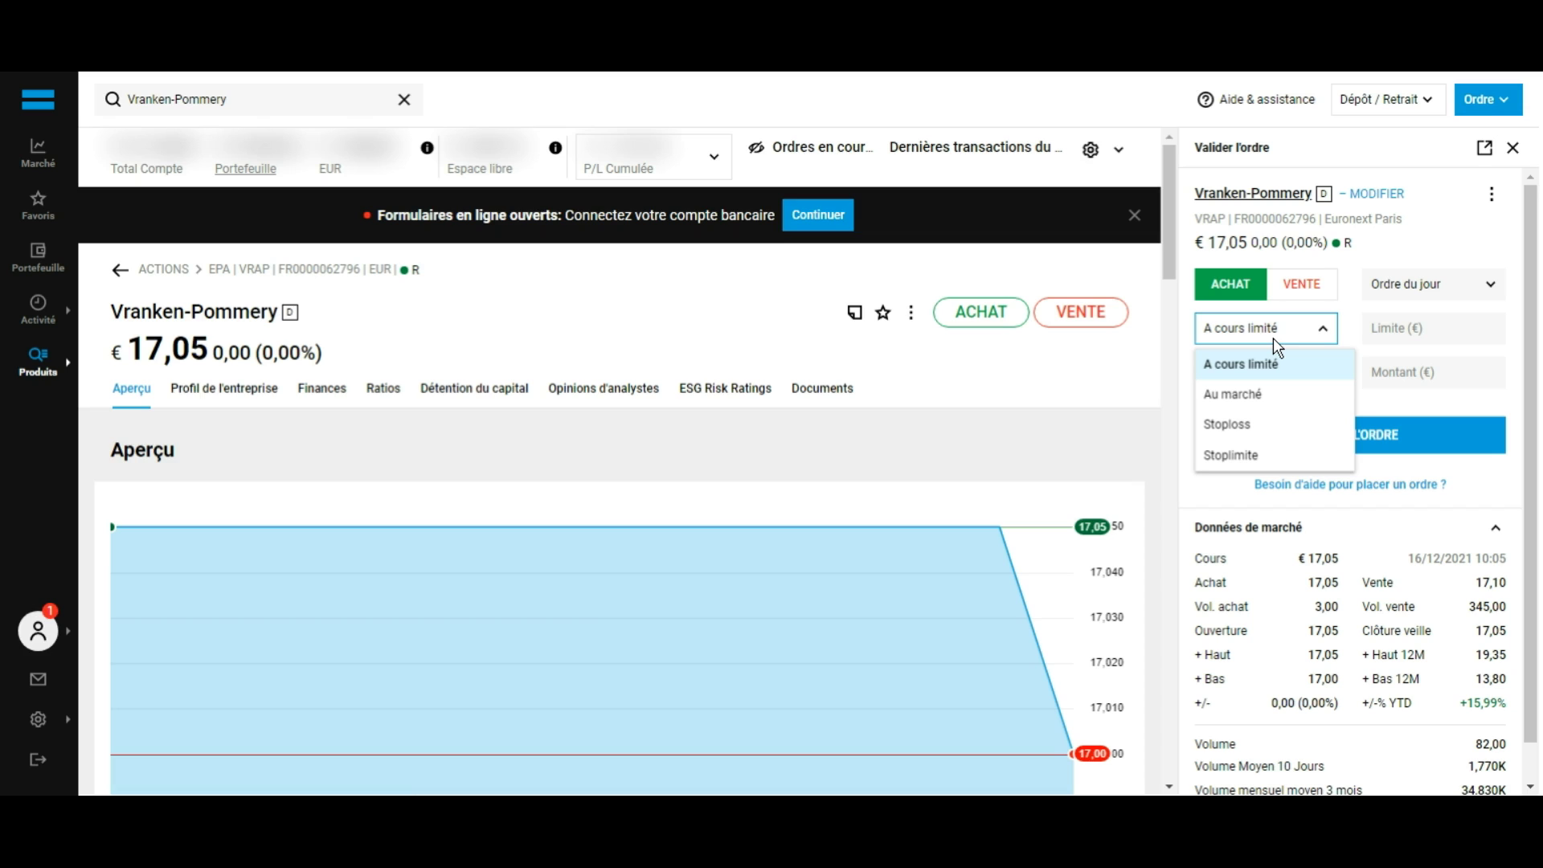
click(1269, 395)
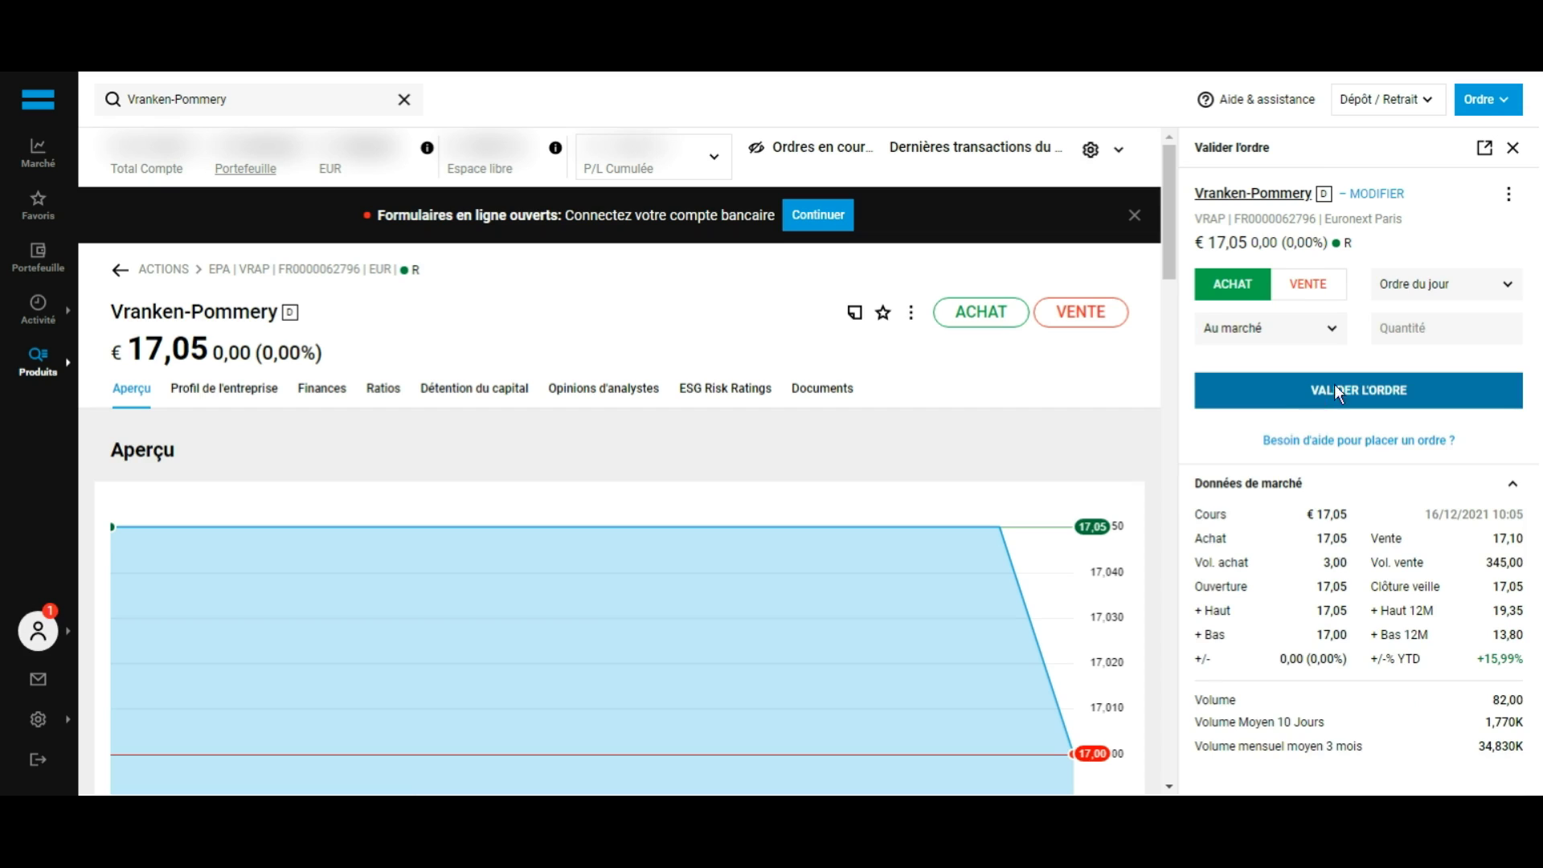
click(1478, 341)
text(1)
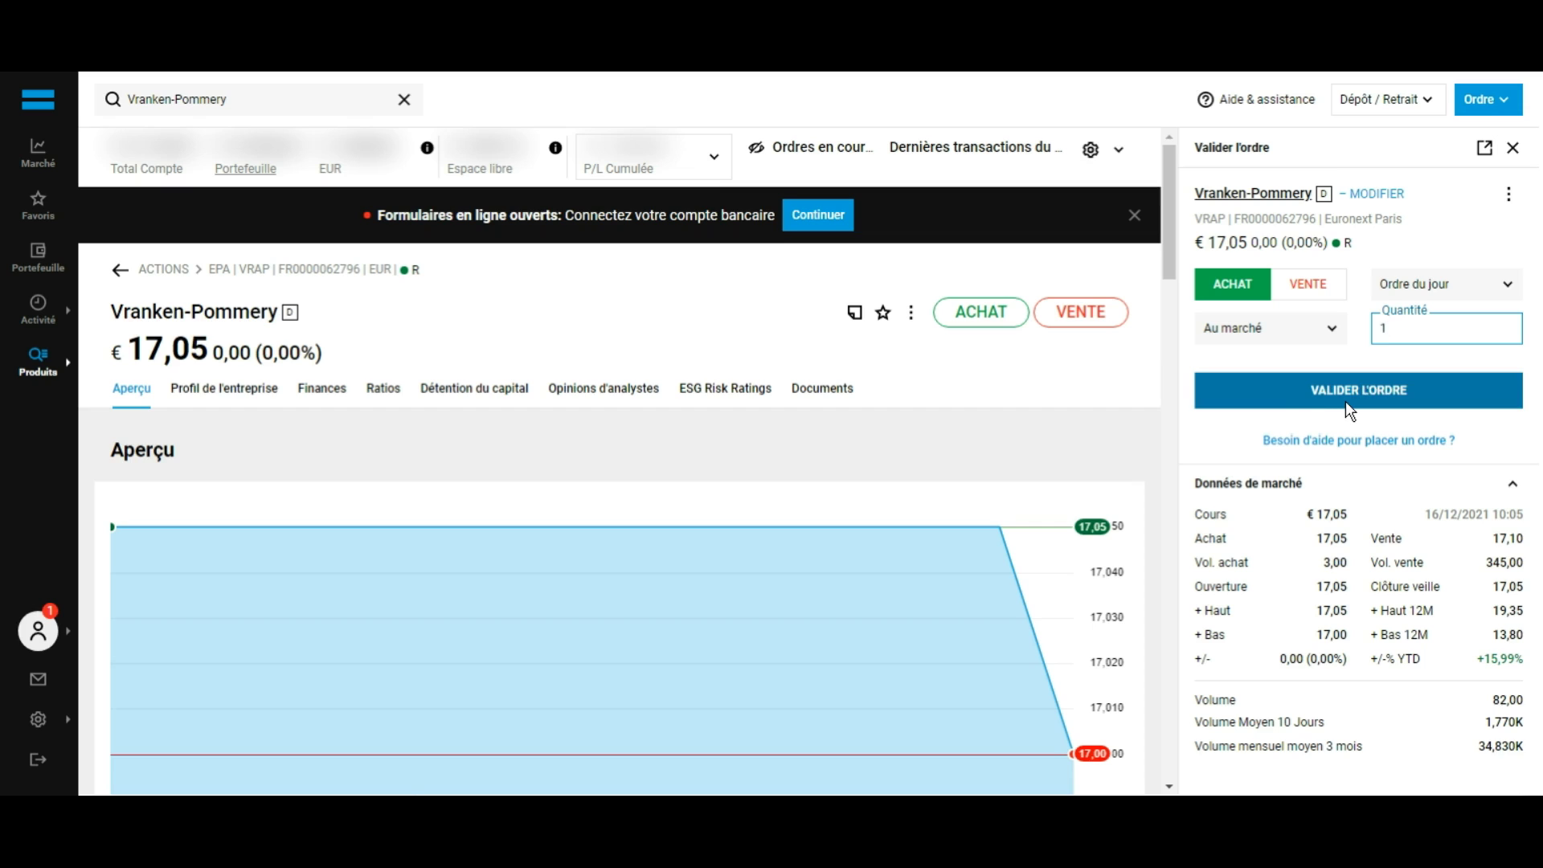
click(1512, 149)
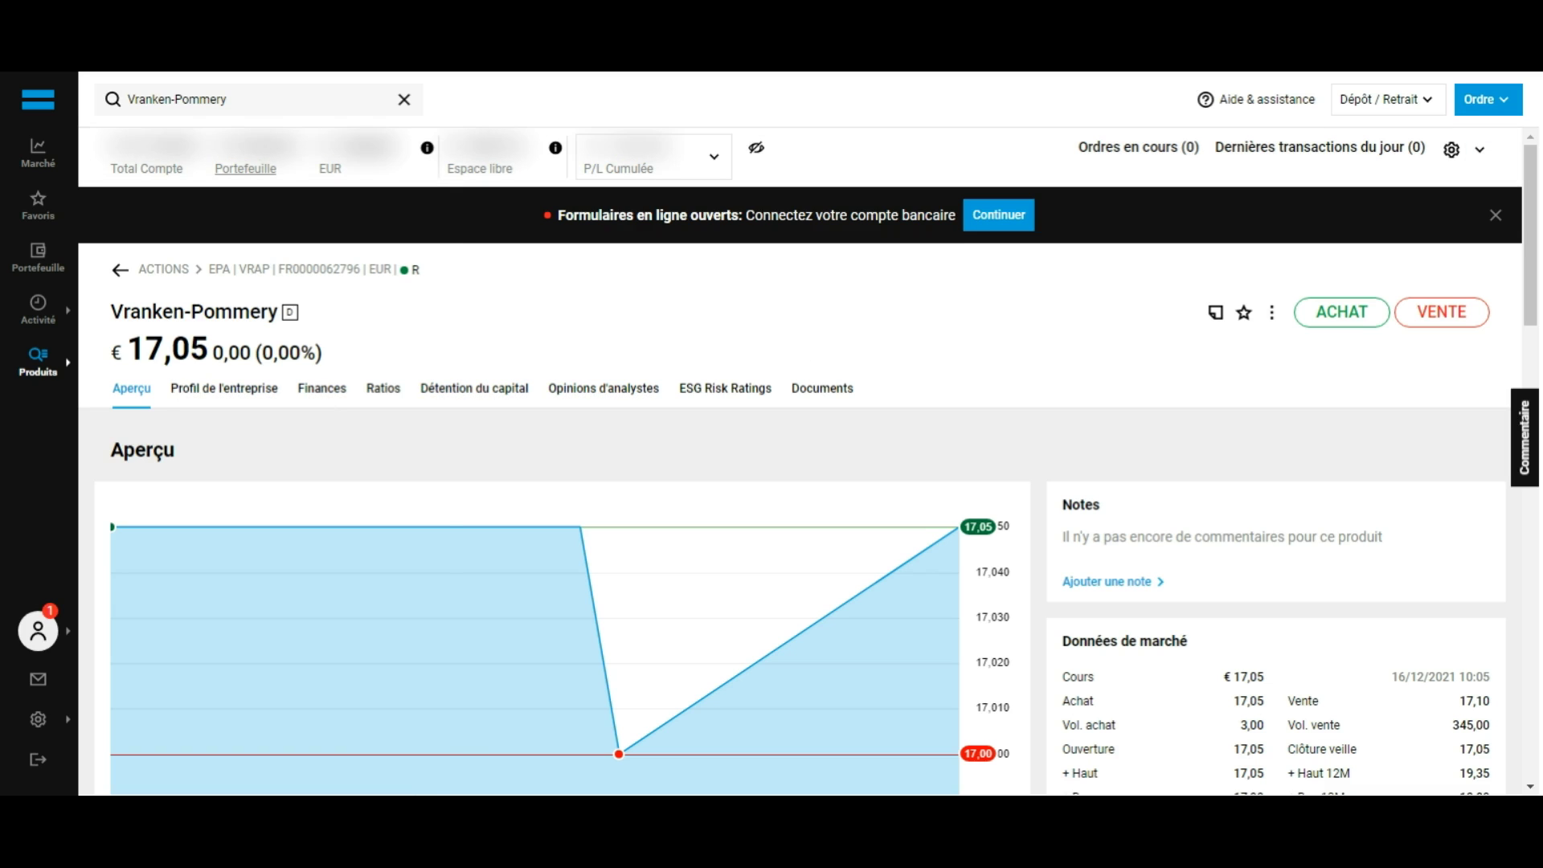
Step: Open the portfolio and review the open positions and upcoming dividends
click(42, 307)
click(50, 278)
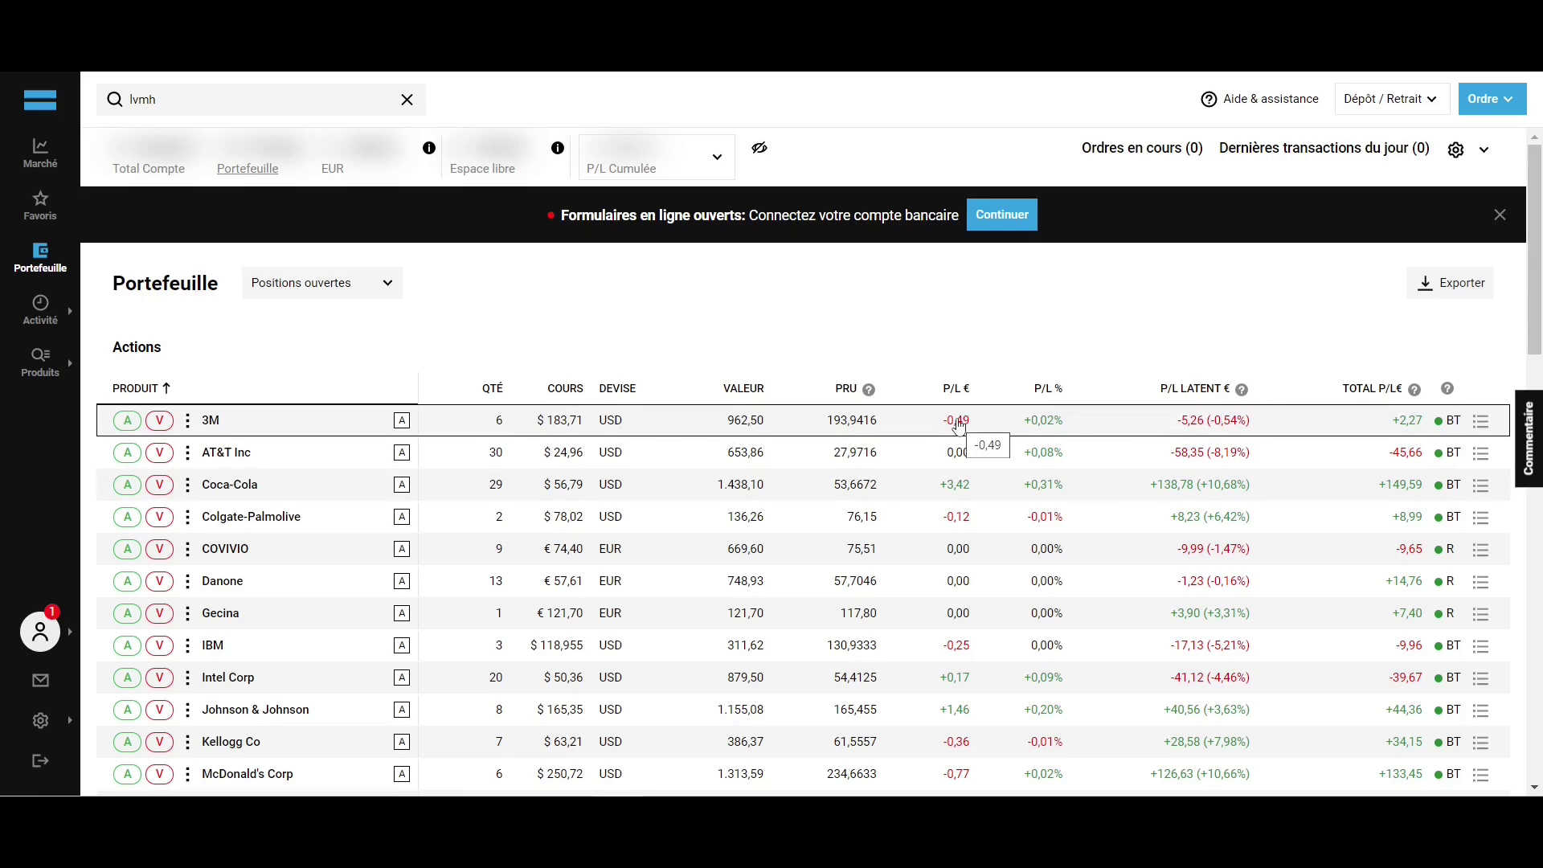
scroll(1049, 394, down, 10)
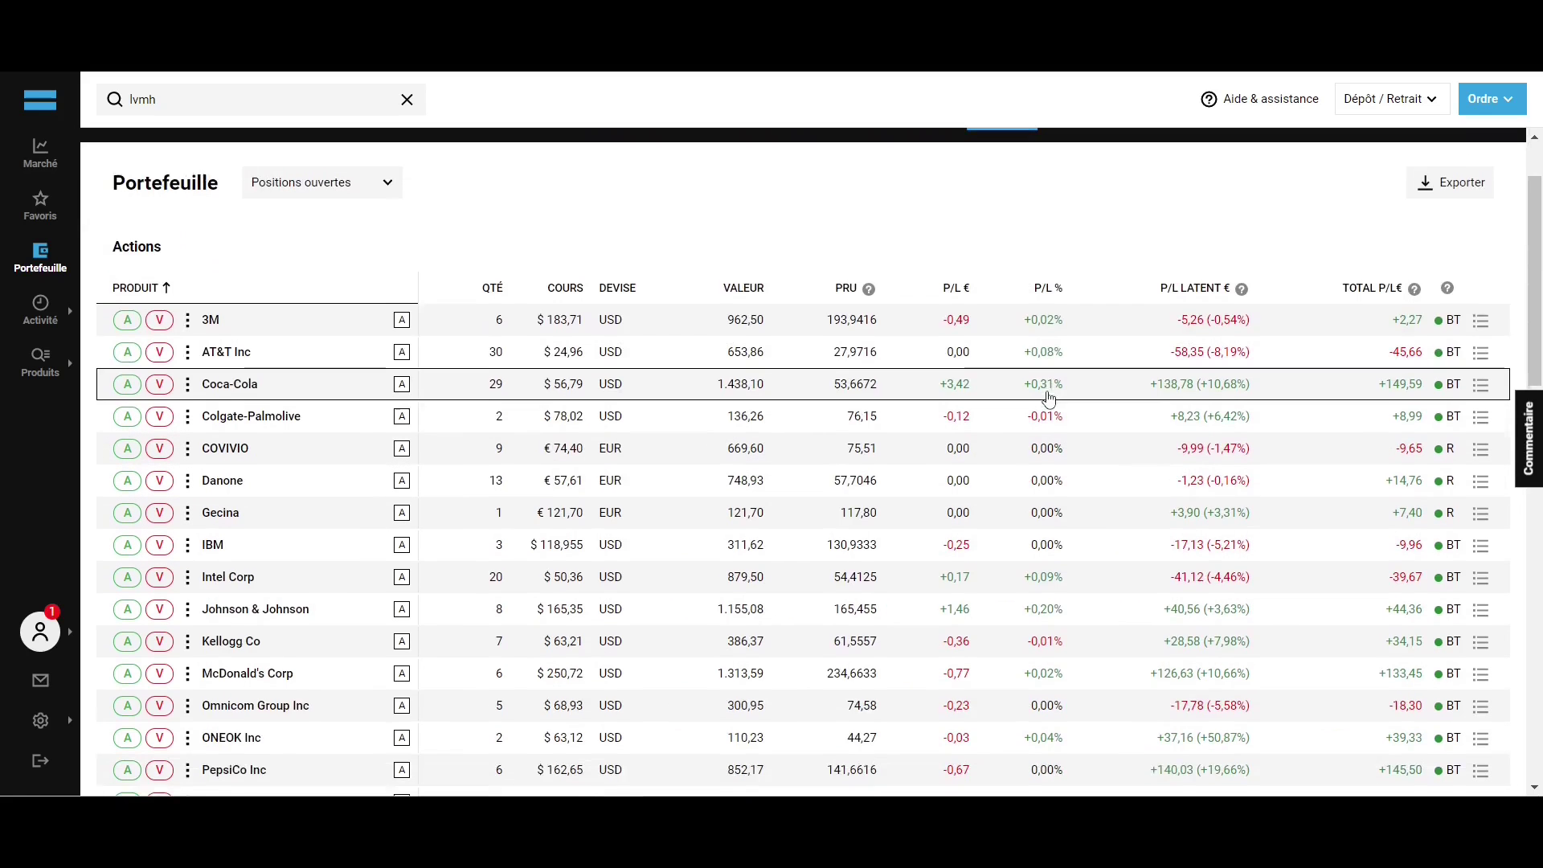
scroll(1048, 394, down, 8)
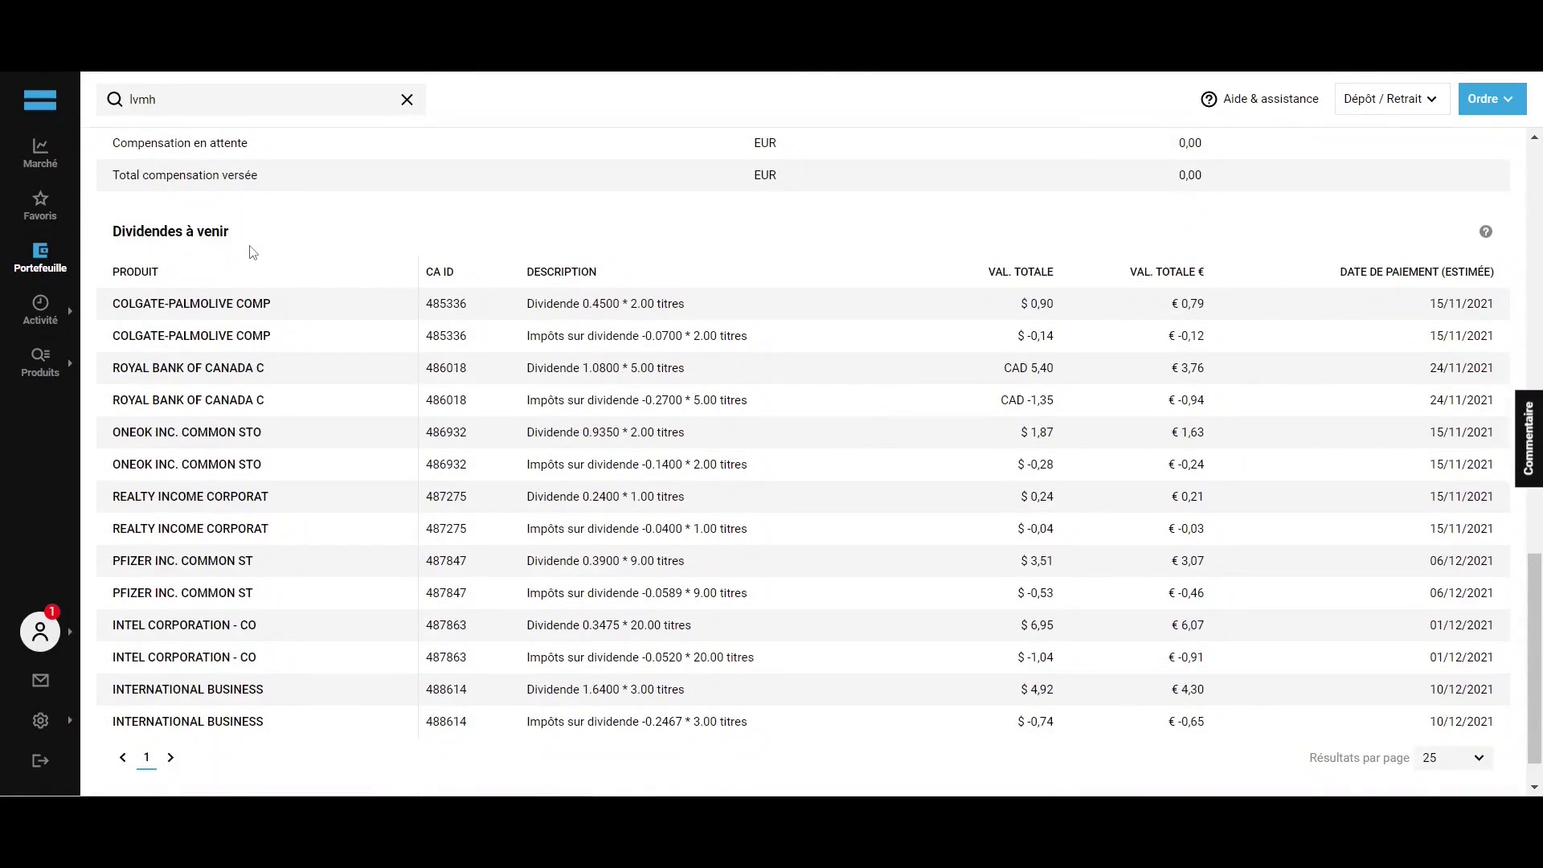
scroll(257, 252, up, 16)
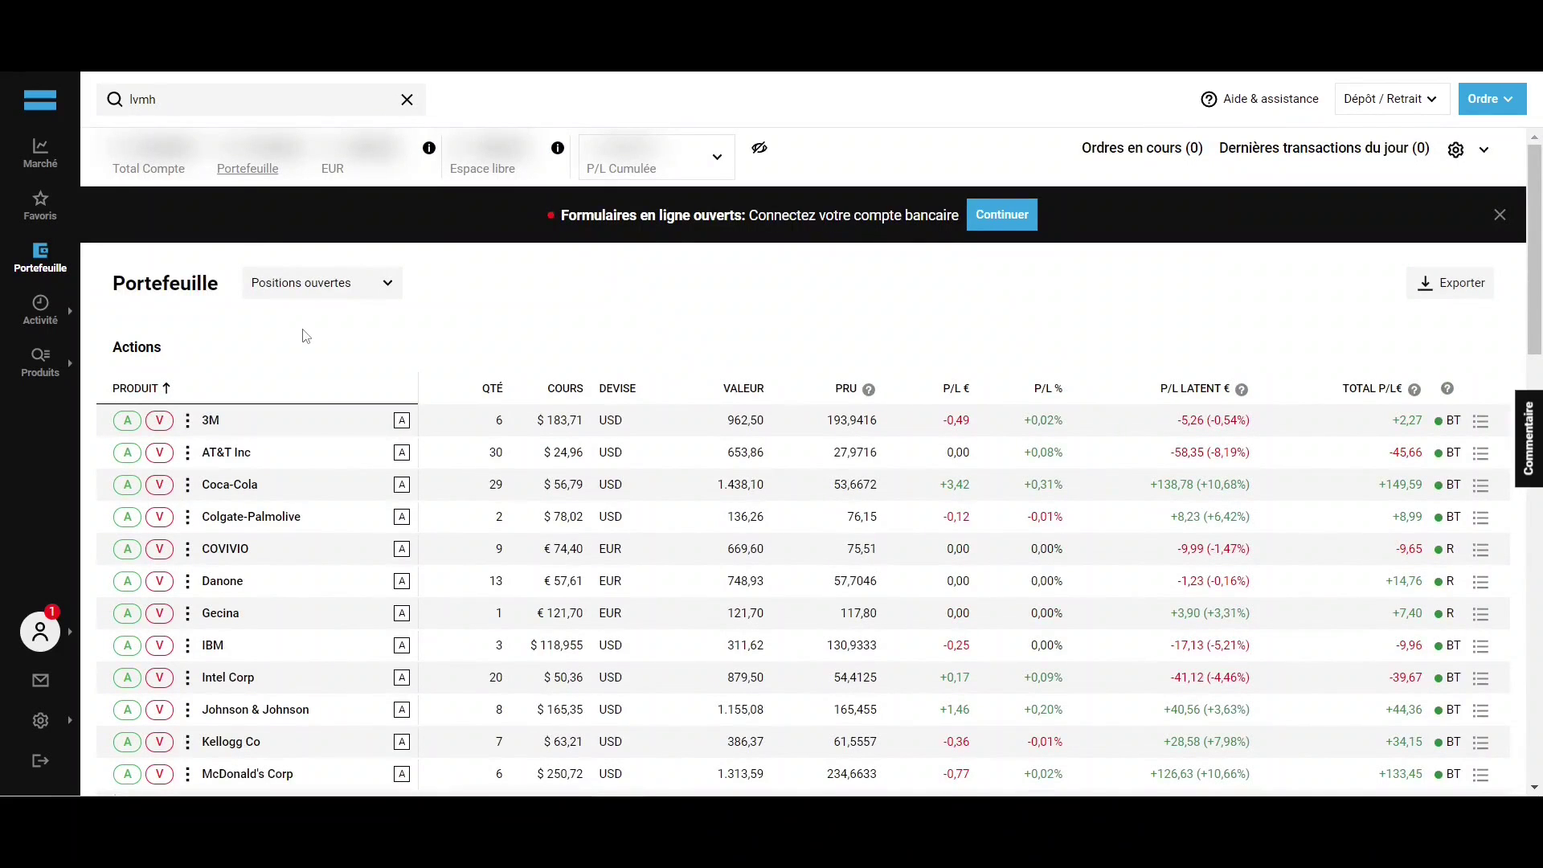
Step: Prepare a sell order for the 3M position with order type Au marché and quantity 1
click(161, 421)
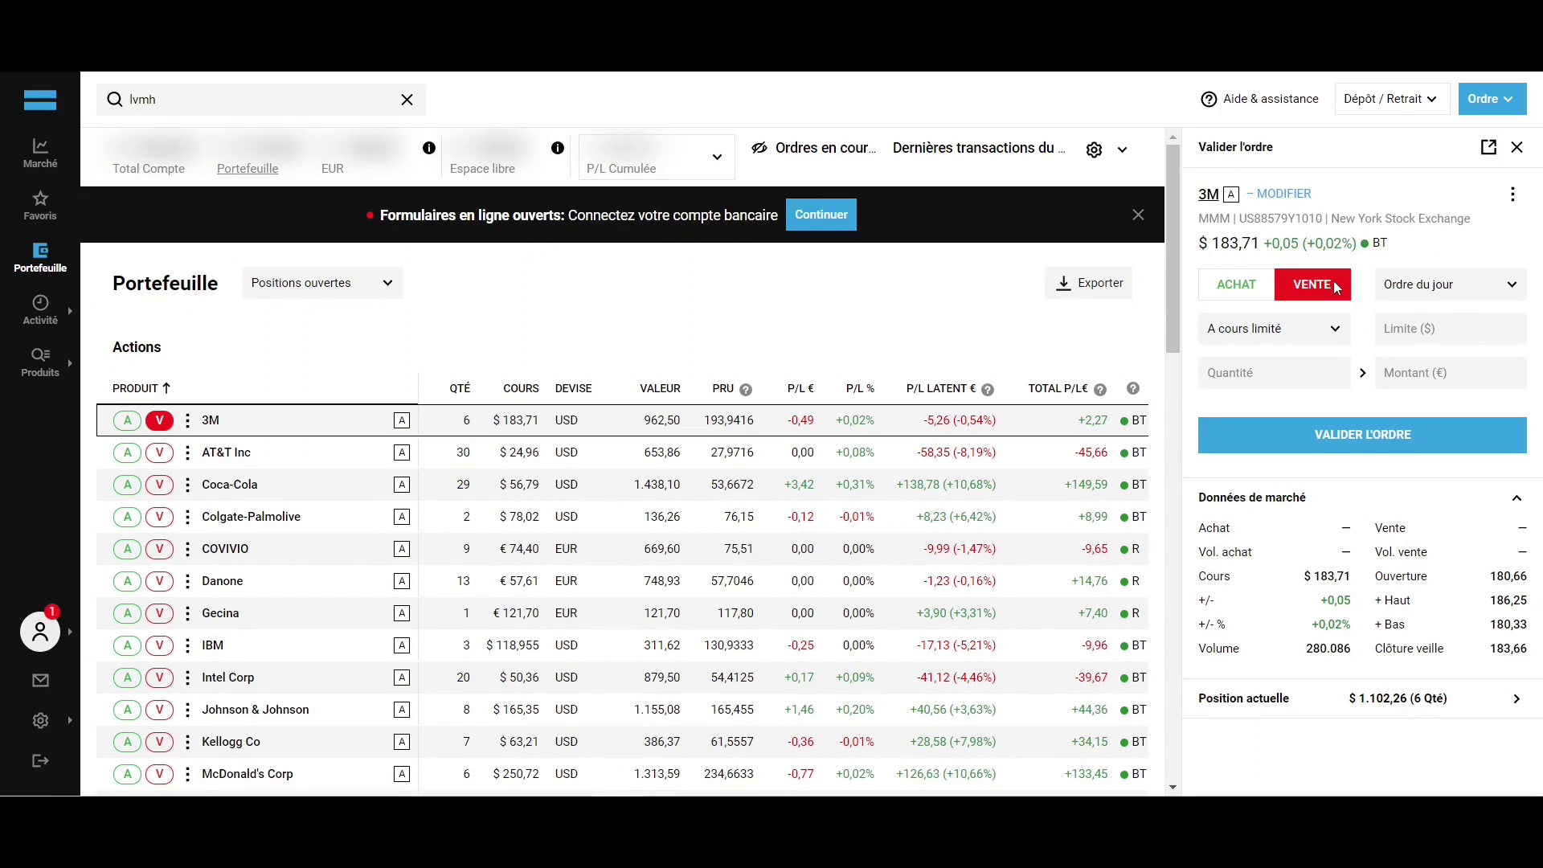
click(1314, 336)
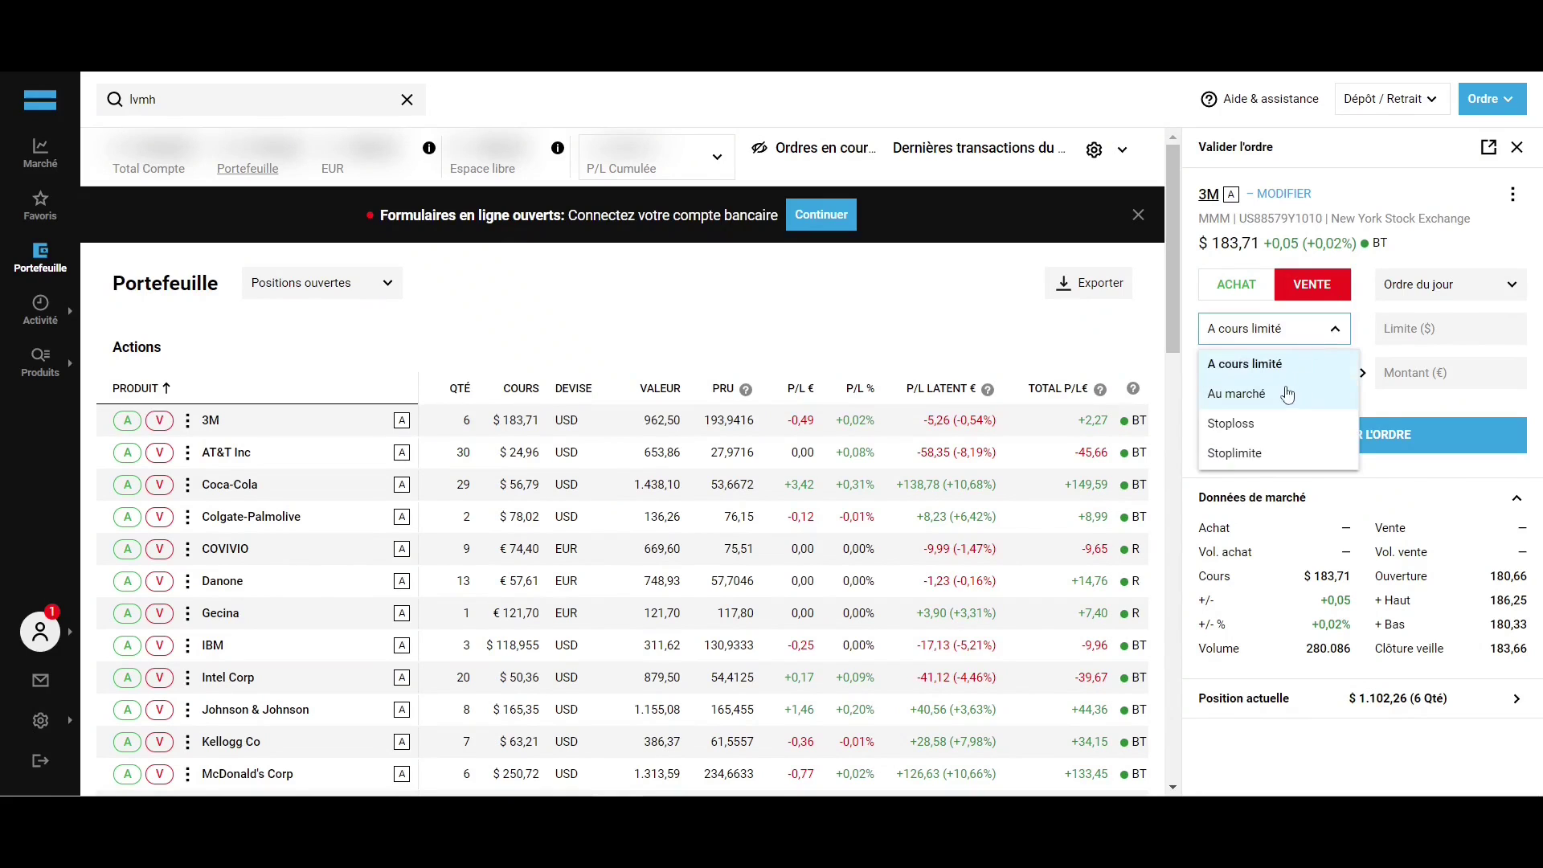
click(1285, 394)
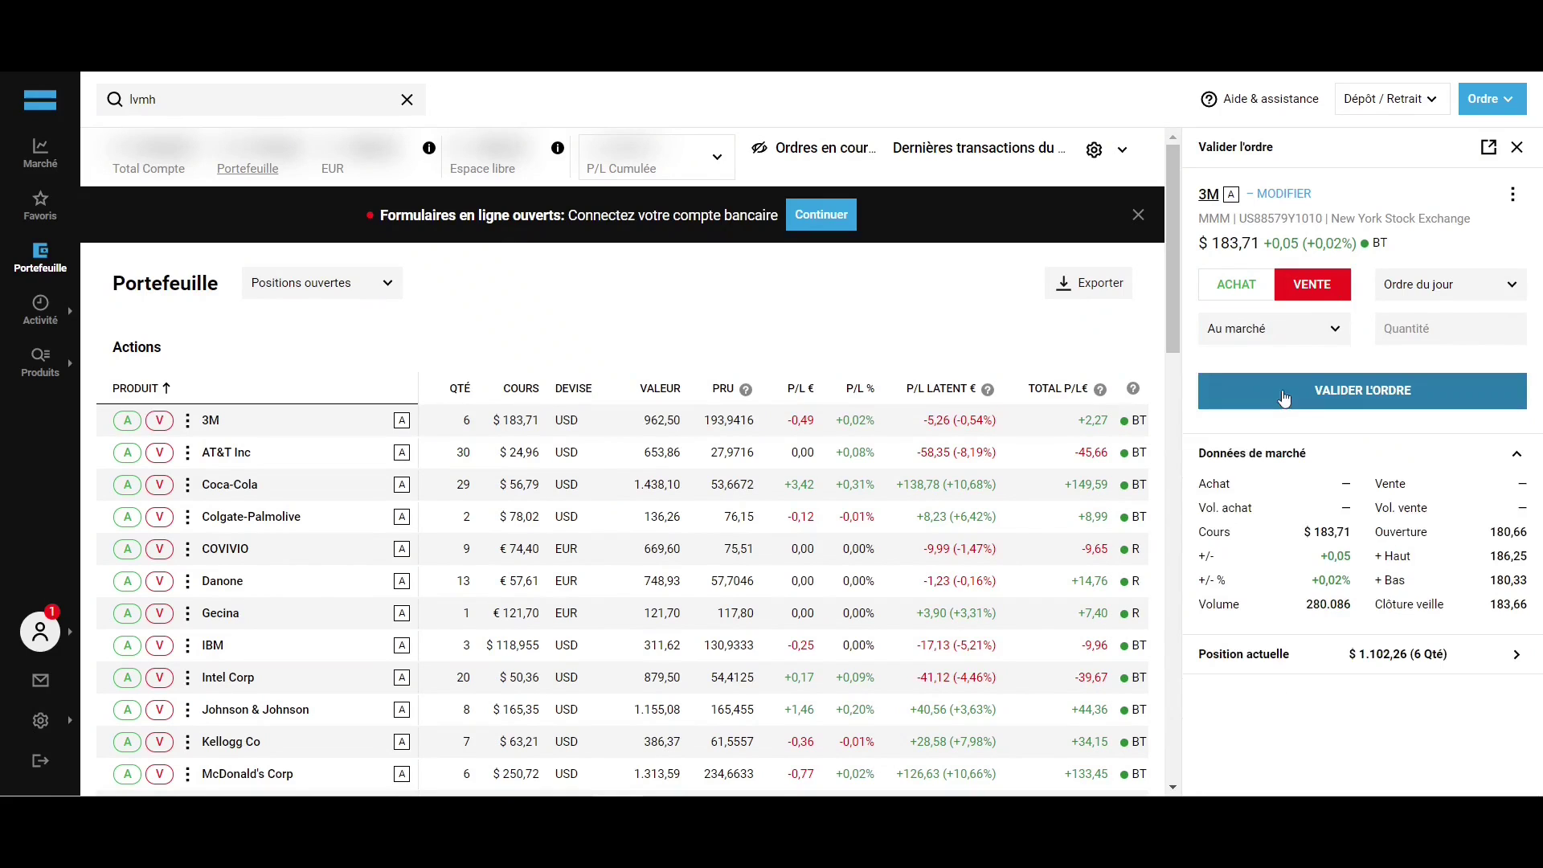
click(1417, 328)
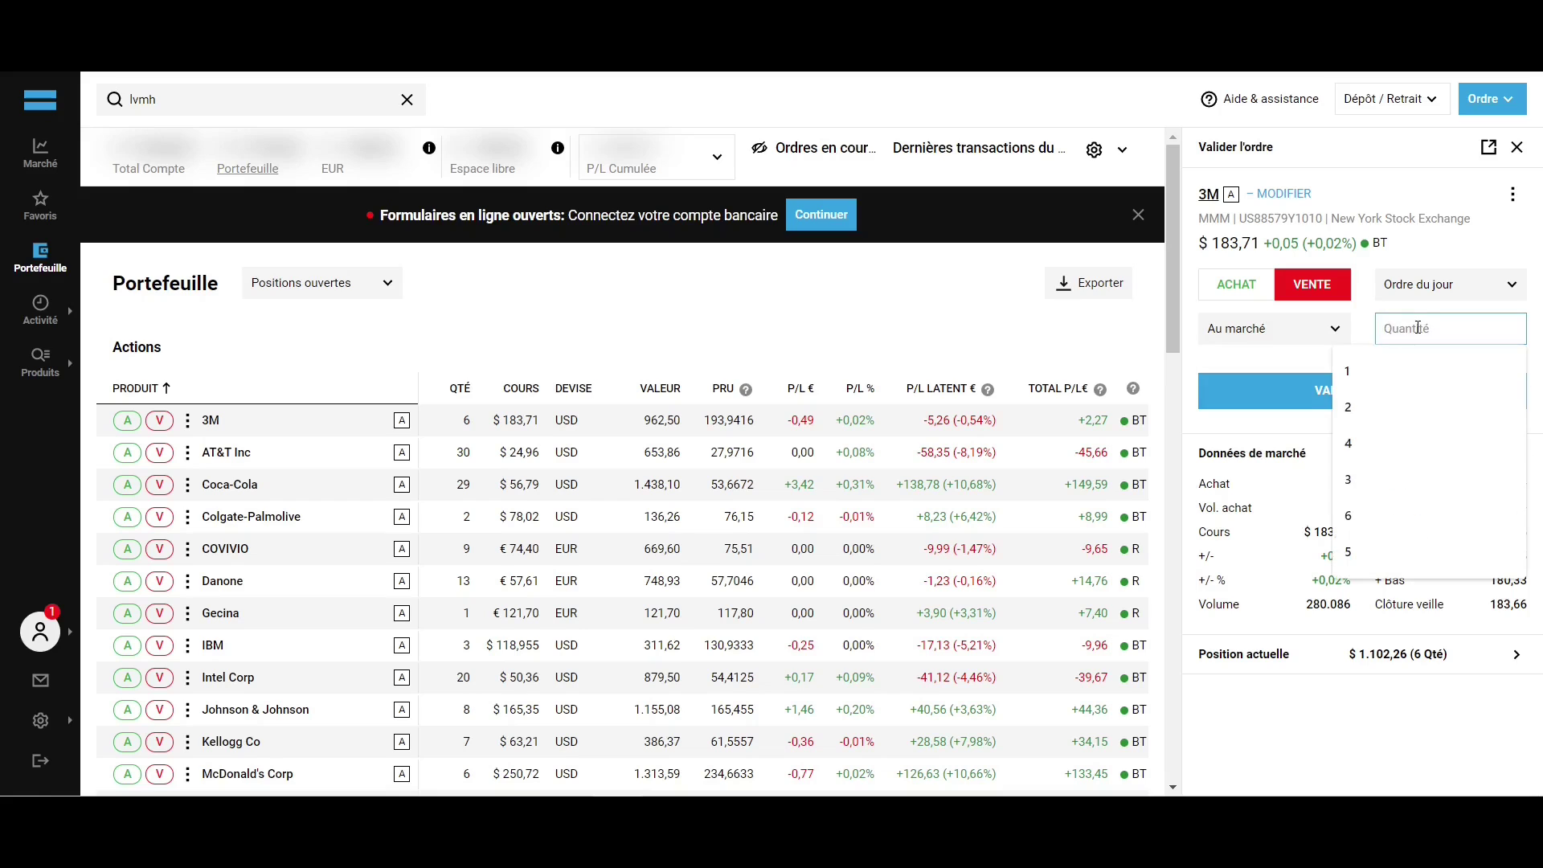
text(1)
click(1364, 313)
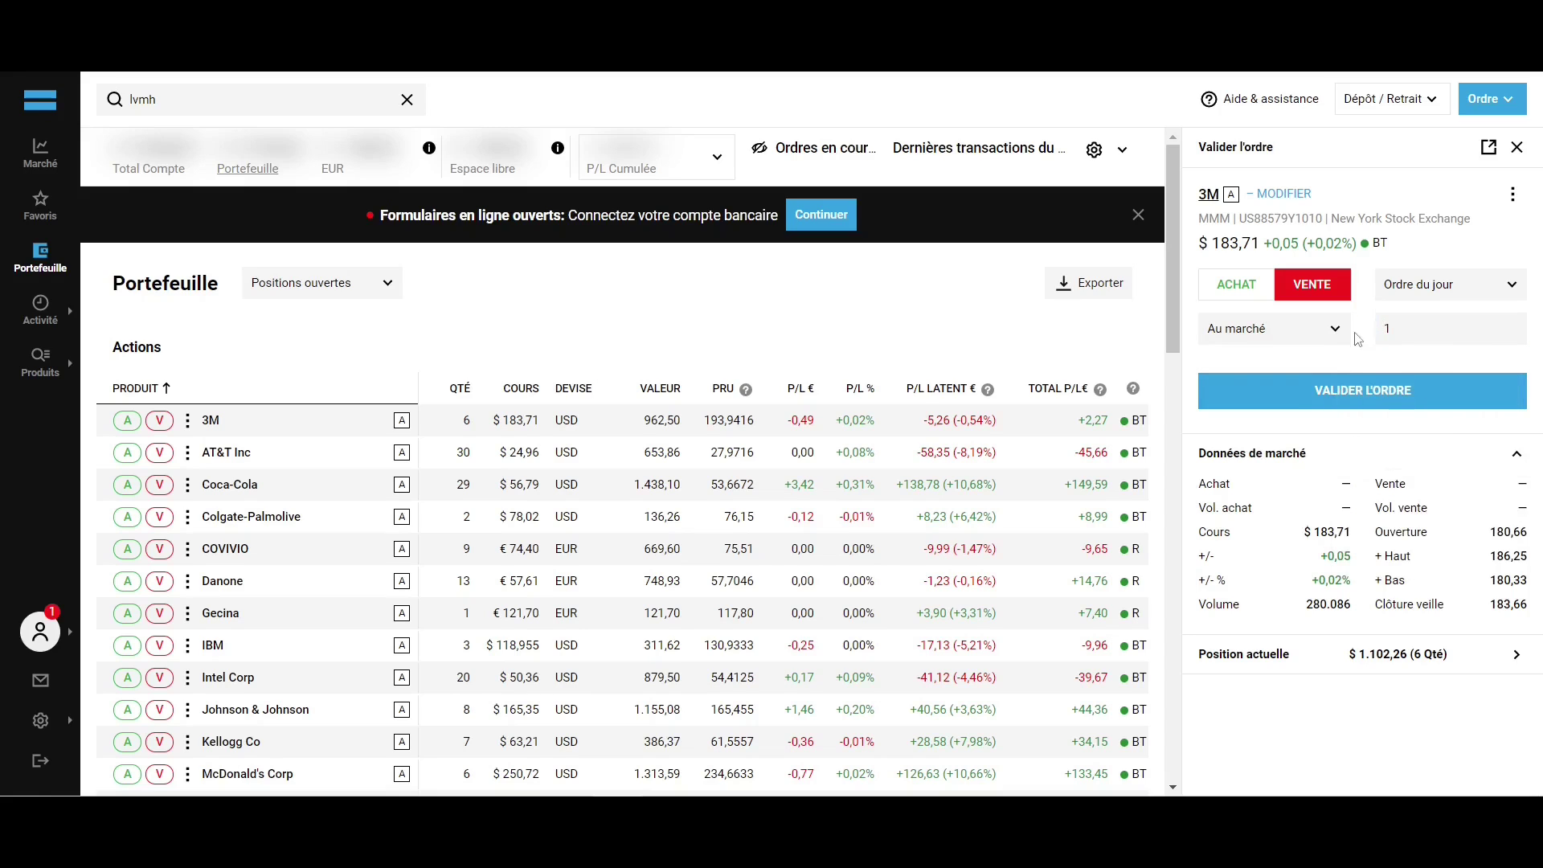